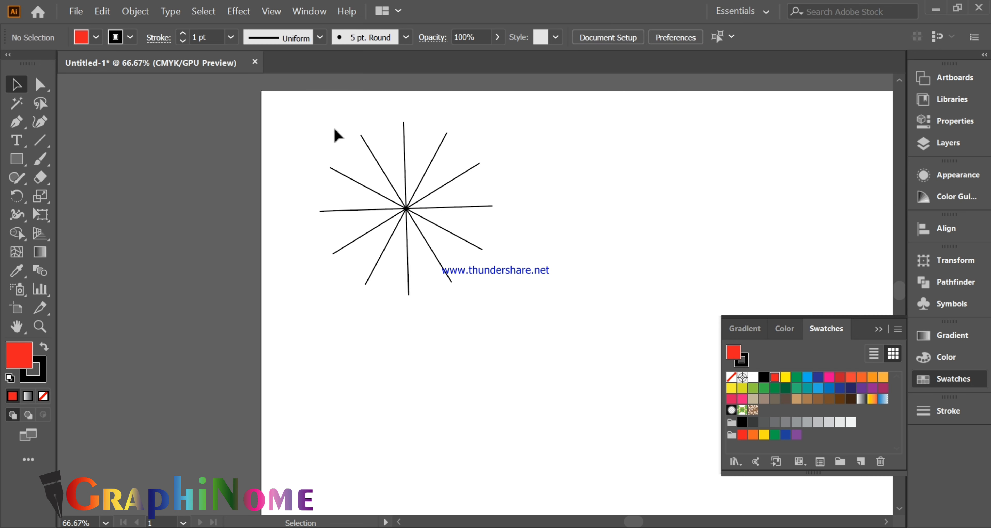
Step: Select all the radiating lines and give their strokes round caps and round corner joins
left_click_drag(301, 131, 531, 342)
left_click(948, 410)
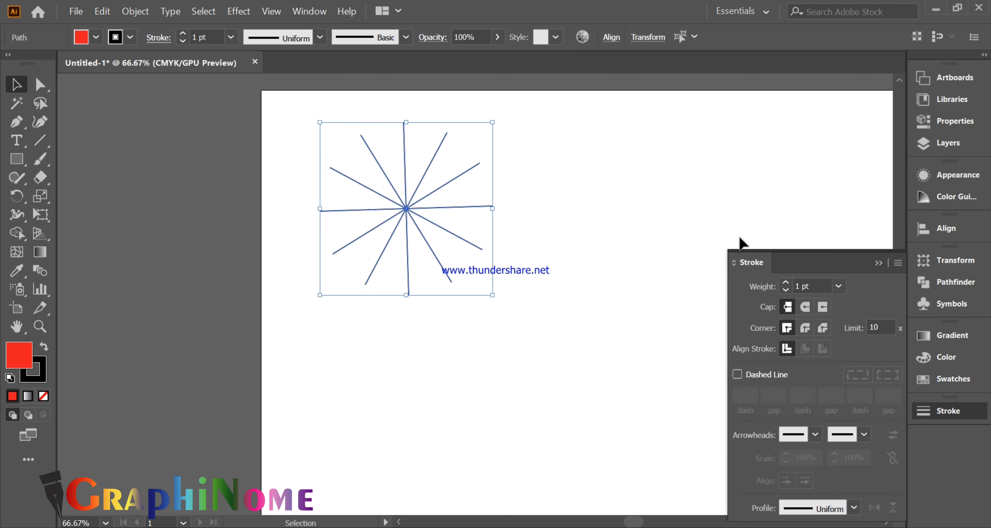
left_click(805, 306)
left_click(805, 327)
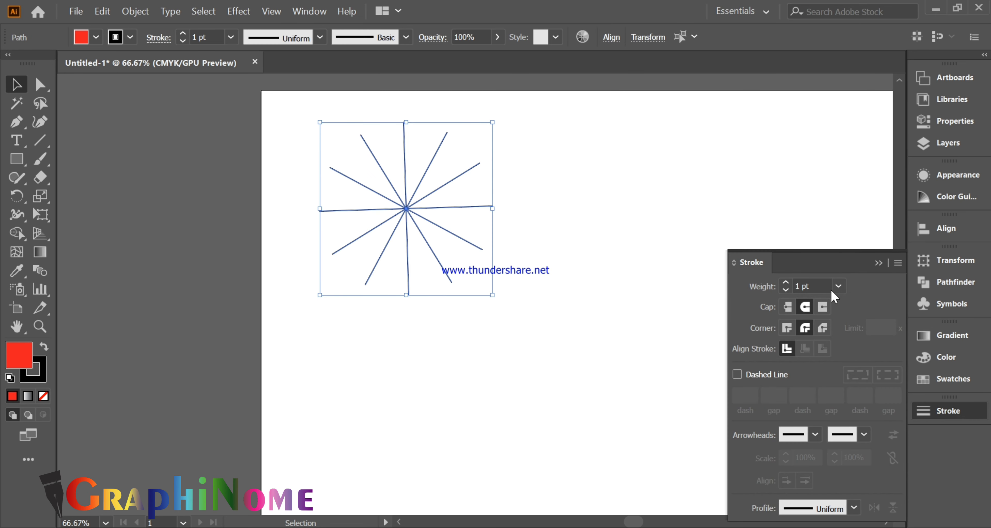
Step: Set the lines' stroke weight to 40 pt and apply the elliptical width profile that tapers both ends into petals
left_click(838, 286)
left_click(859, 266)
left_click(840, 286)
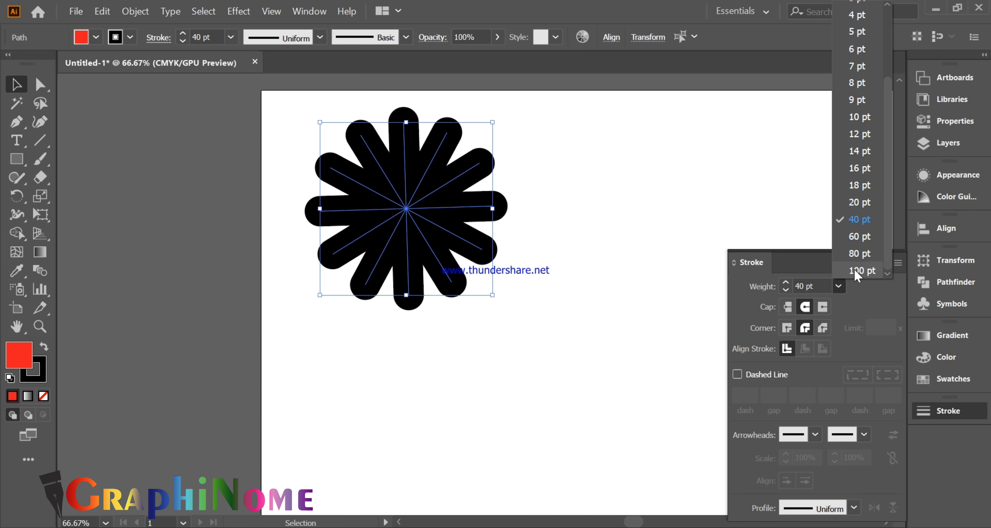
left_click(854, 508)
left_click(855, 506)
left_click(812, 351)
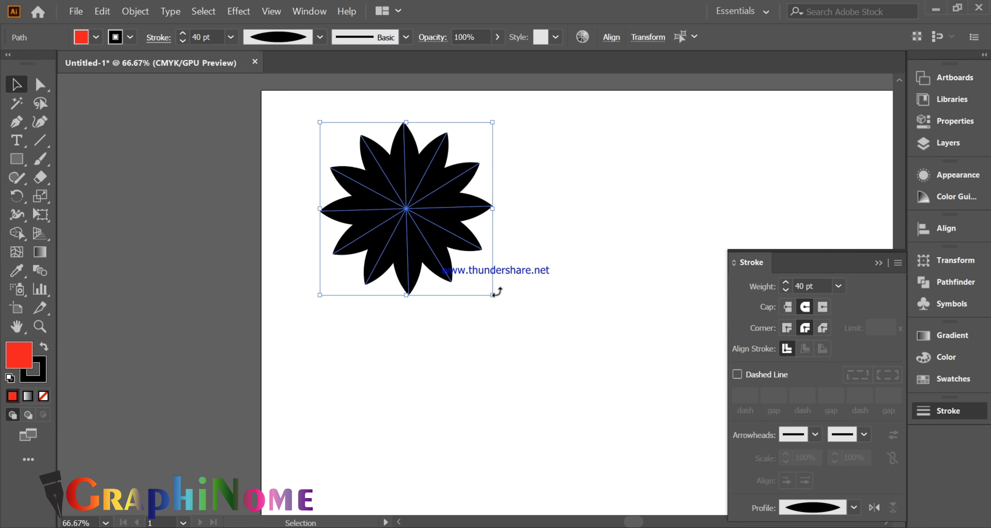
left_click(554, 224)
Step: Try to recolour the top petal by changing its fill to an orange swatch
left_click(447, 206)
left_click(405, 129)
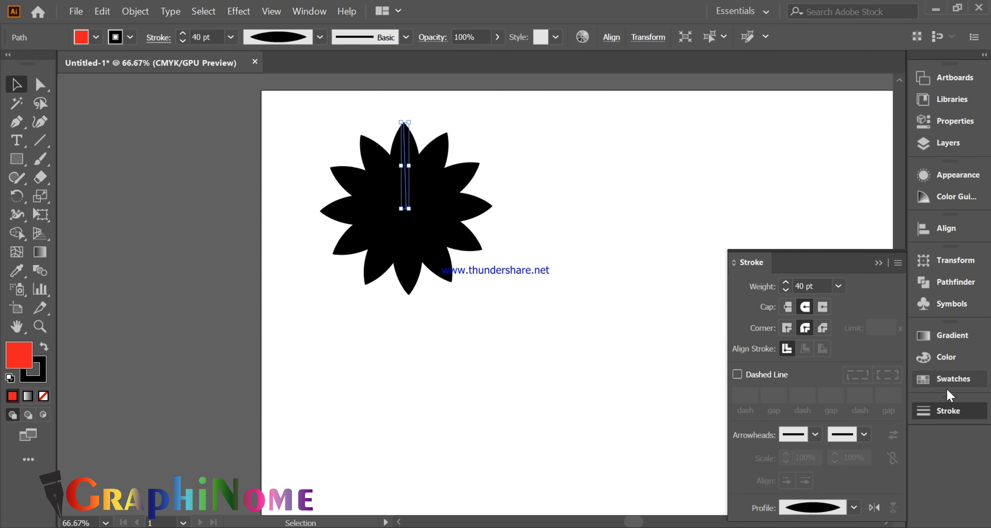
left_click(941, 361)
left_click(951, 378)
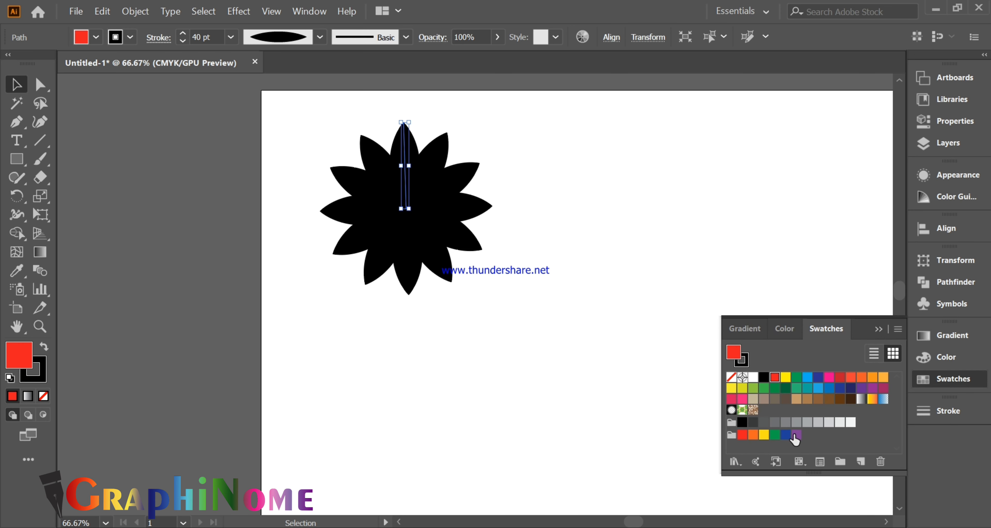
left_click(796, 435)
left_click(743, 435)
left_click(754, 434)
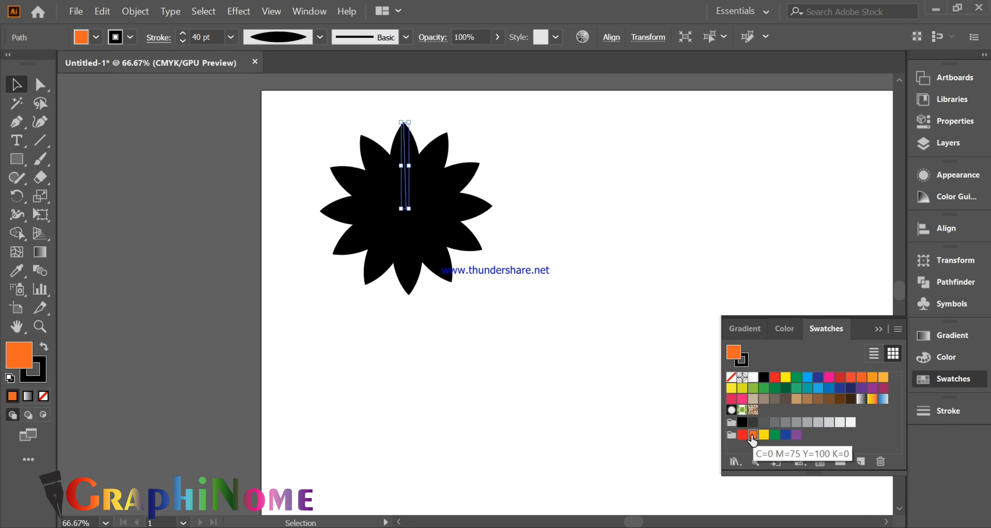
left_click(358, 193)
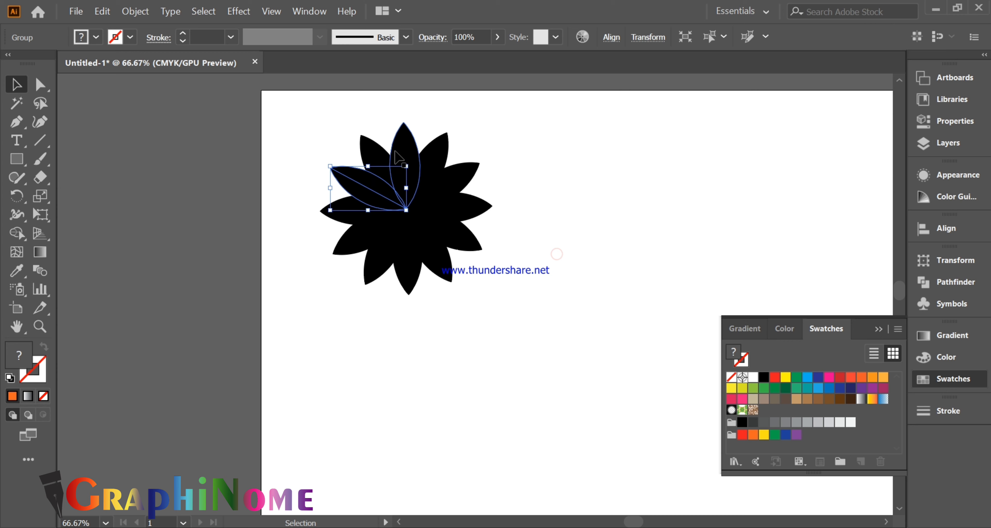
left_click(396, 151)
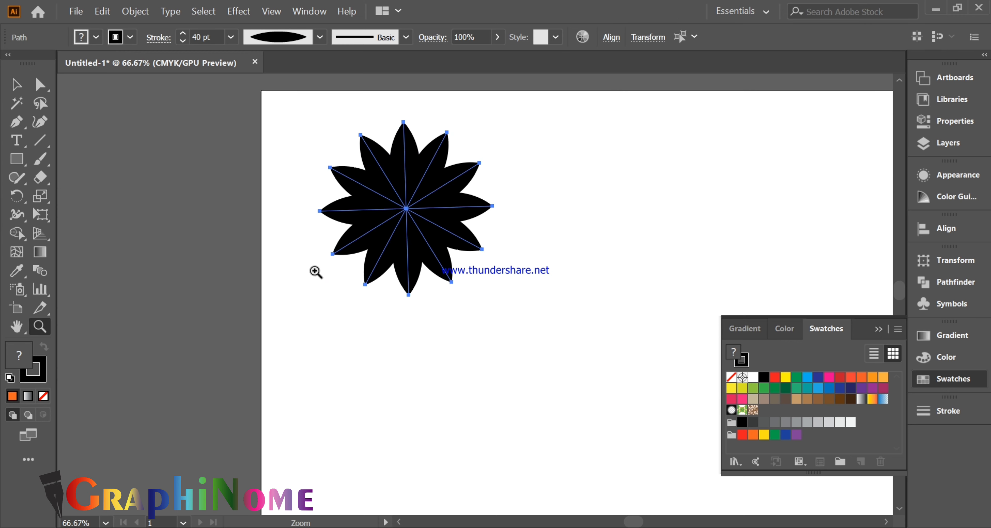
Step: Swap the fill and stroke colours of the petal just left of the top one to make it red
left_click(515, 229)
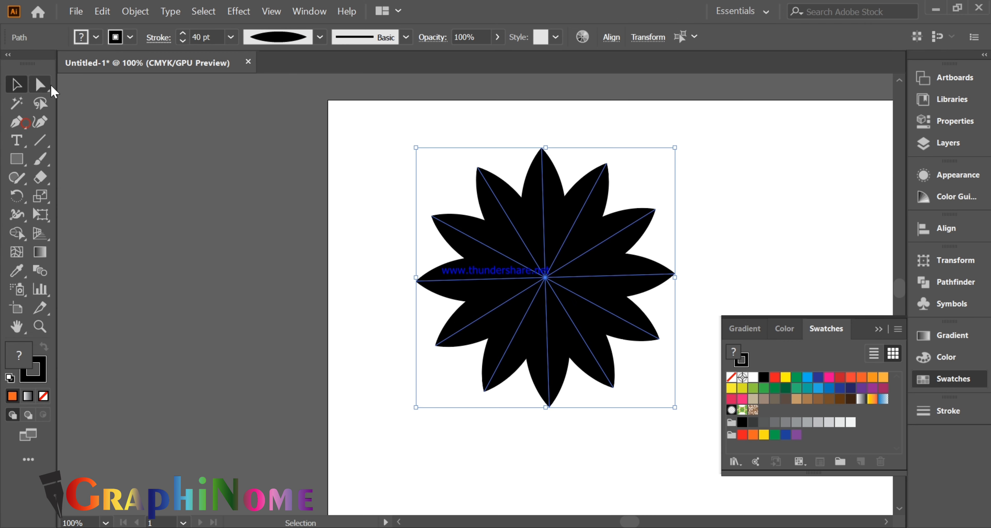
left_click(542, 185)
left_click(543, 235)
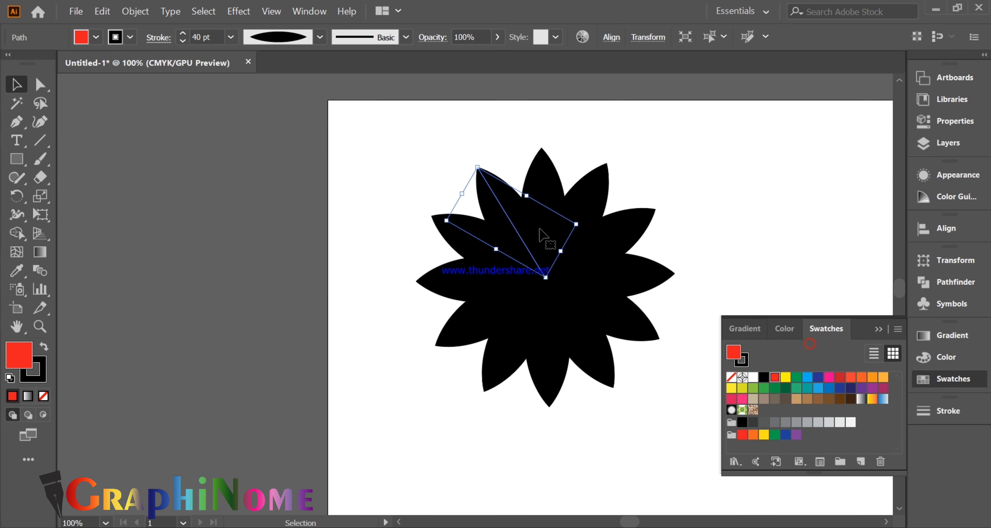
left_click(44, 349)
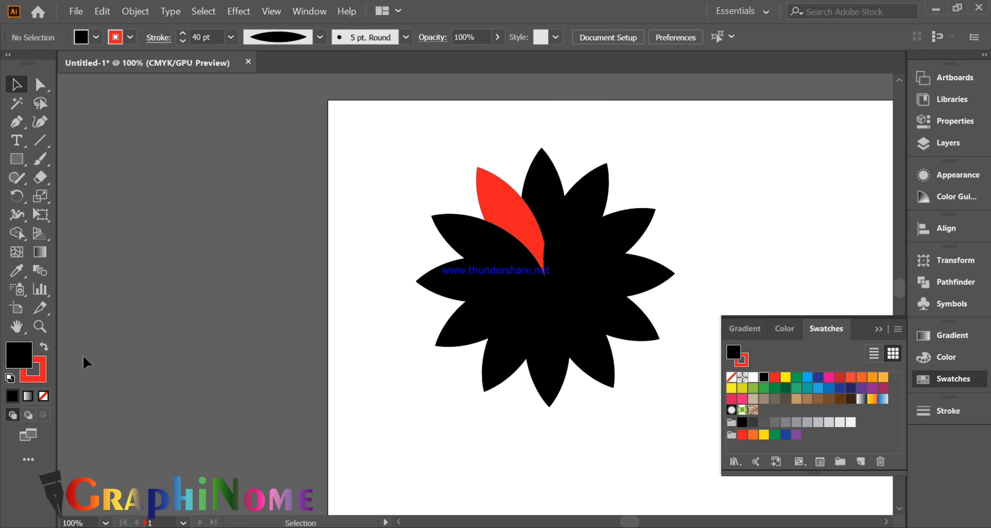
Step: Remove the top petal's fill and set its stroke colour to the green swatch
left_click(535, 196)
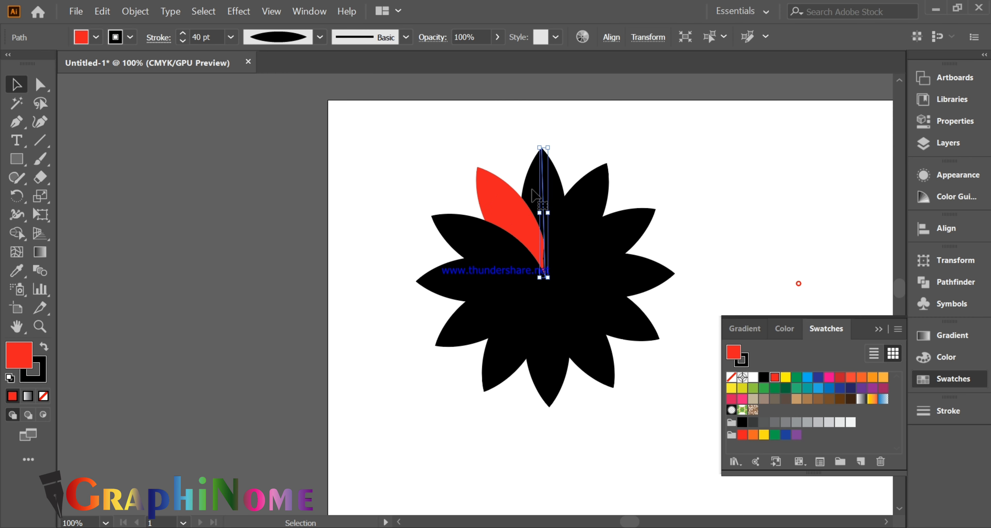
left_click(44, 396)
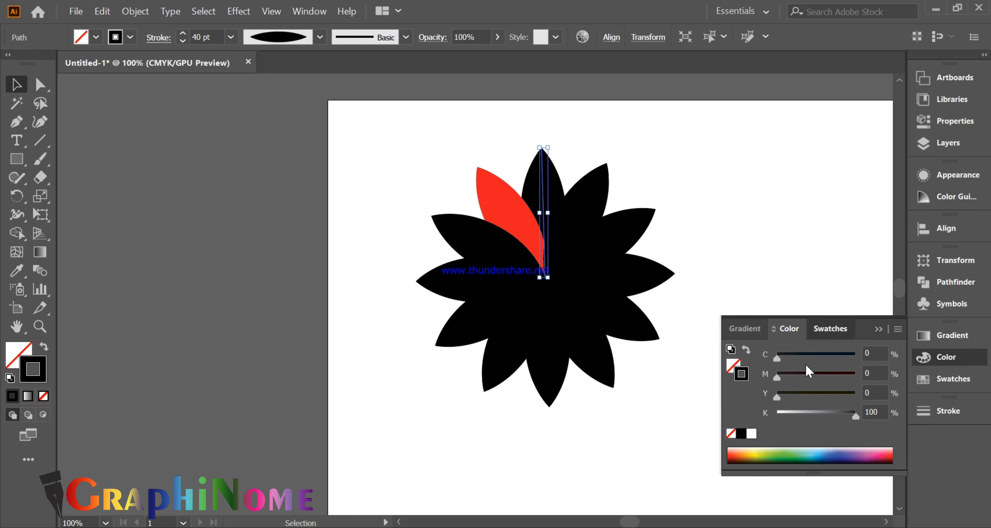
left_click(828, 328)
left_click(775, 435)
Step: Continue clockwise from the green petal, setting the strokes of the following petals to purple, blue and orange
left_click(593, 212)
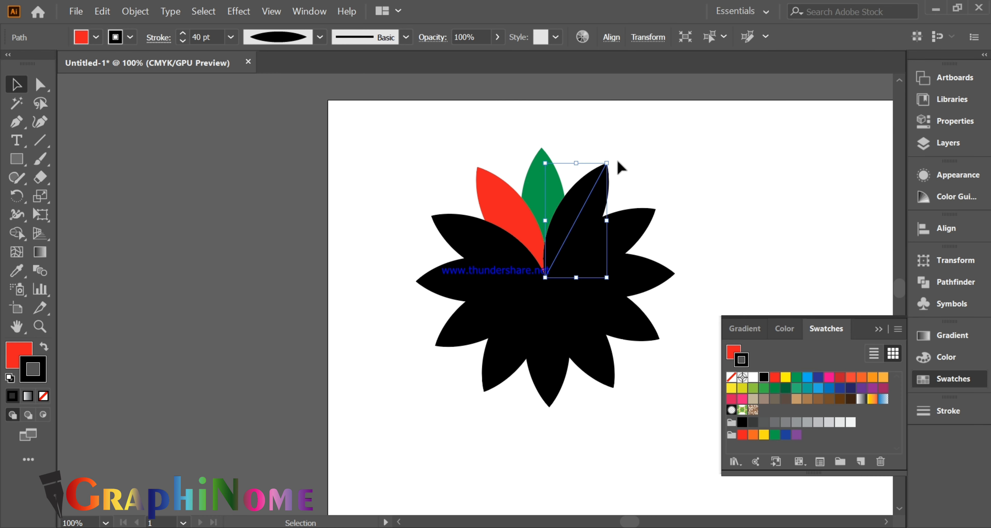
left_click(873, 388)
left_click(631, 231)
left_click(819, 377)
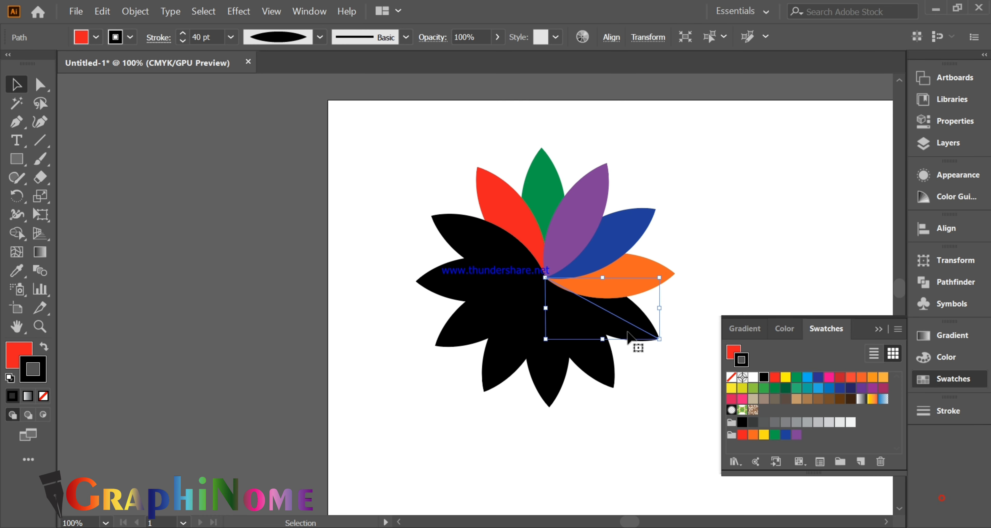
Step: Colour the lower petals' strokes clockwise from the orange one: magenta, yellow, dark navy and plum
left_click(635, 312)
left_click(829, 377)
left_click(786, 377)
left_click(884, 388)
left_click(478, 319)
left_click(476, 320)
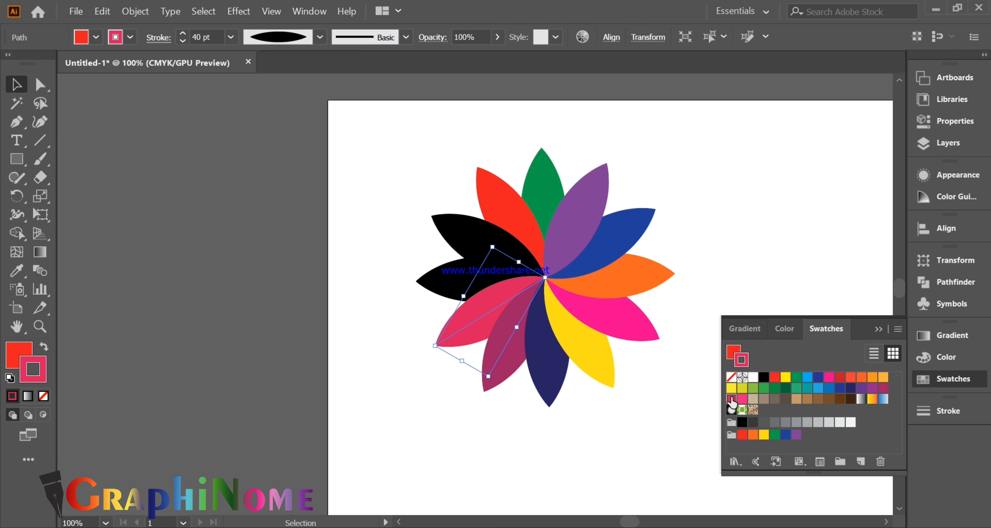
Step: Colour the three remaining petals on the flower's left side orange-red, medium blue and light orange
left_click(873, 388)
left_click(784, 329)
left_click(684, 358)
left_click(827, 328)
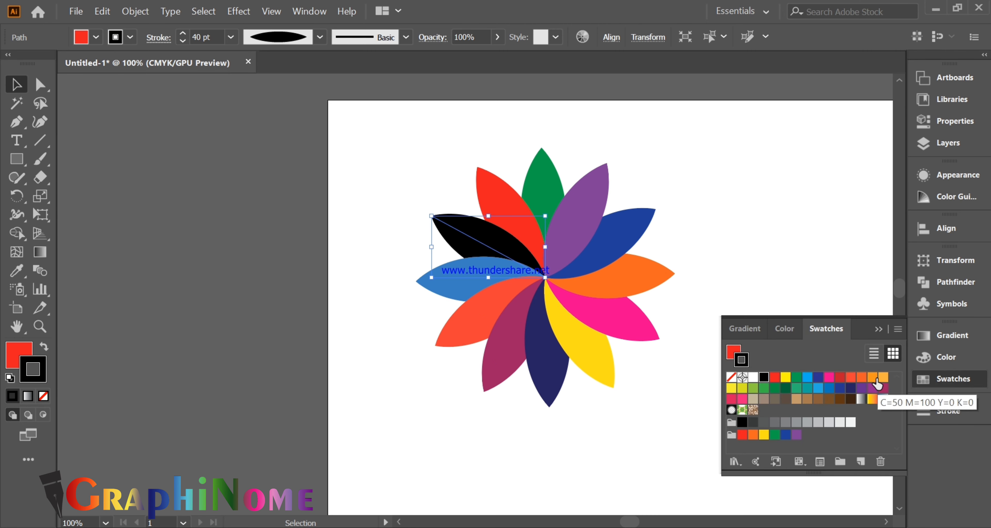
left_click(462, 231)
left_click(873, 377)
Step: Try the Darken and Screen blending modes on all the petals, and settle on Multiply
key("ctrl+a")
left_click(433, 37)
left_click(308, 63)
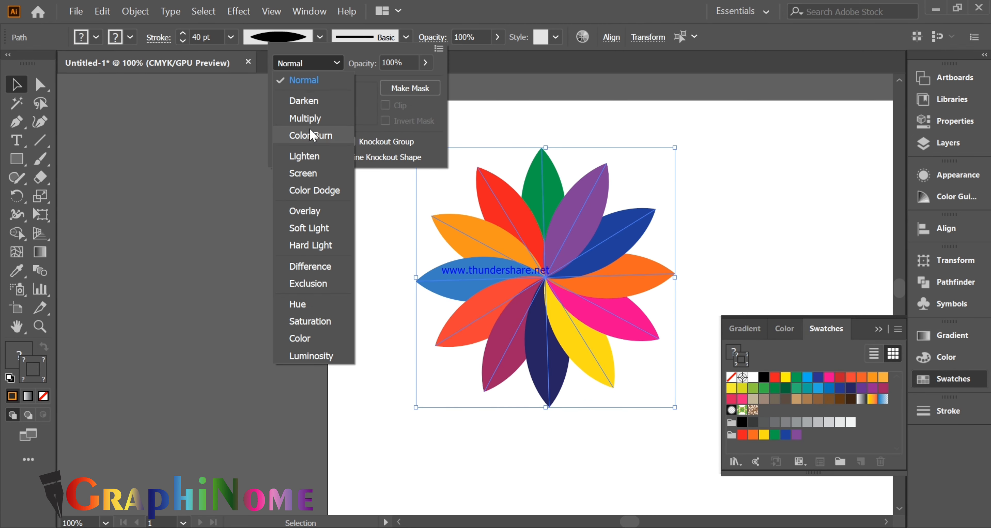
left_click(304, 98)
left_click(330, 65)
left_click(303, 173)
left_click(331, 63)
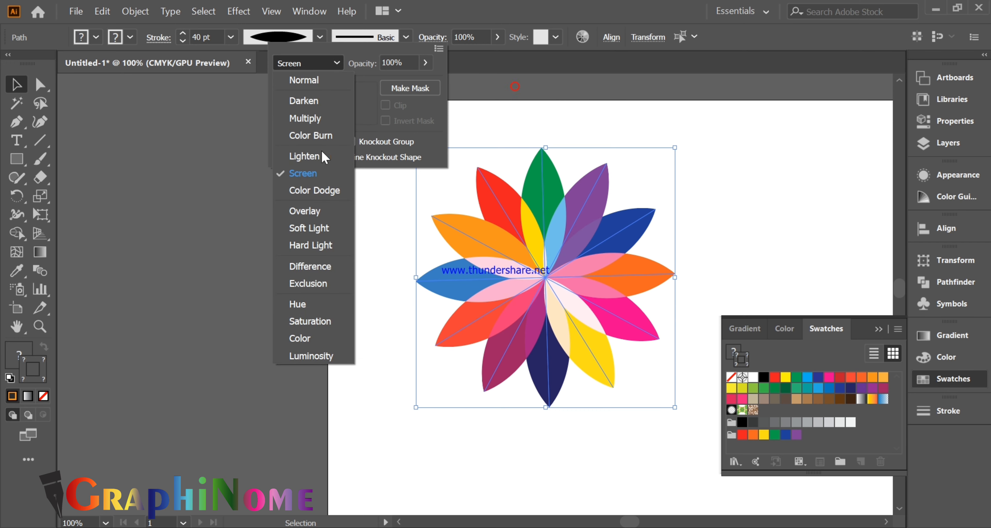
left_click(306, 118)
double_click(463, 238)
double_click(298, 243)
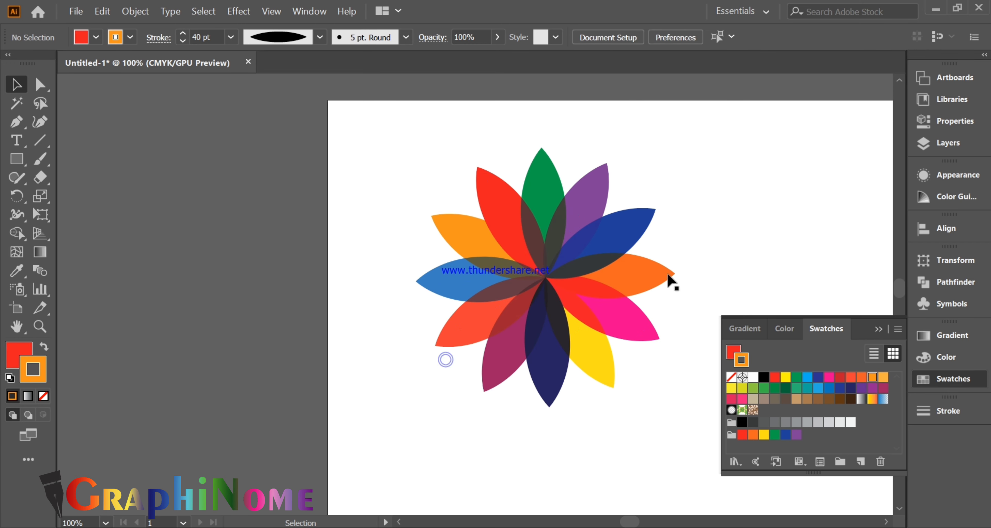
Step: Select the whole flower and duplicate it, placing the copy near the middle of the artboard
scroll(671, 282, "down", 1)
left_click(940, 374)
left_click_drag(399, 136, 656, 374)
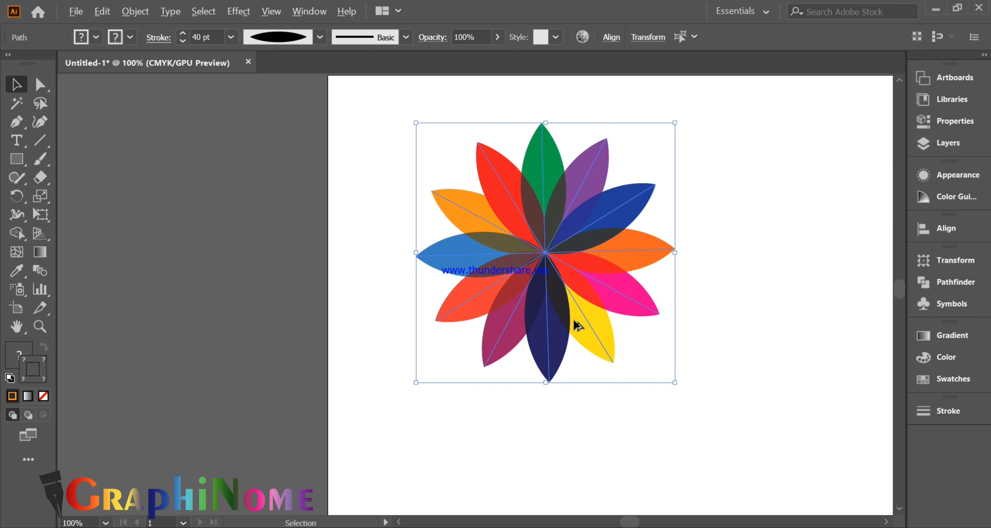
scroll(801, 331, "down", 4)
scroll(608, 277, "up", 2)
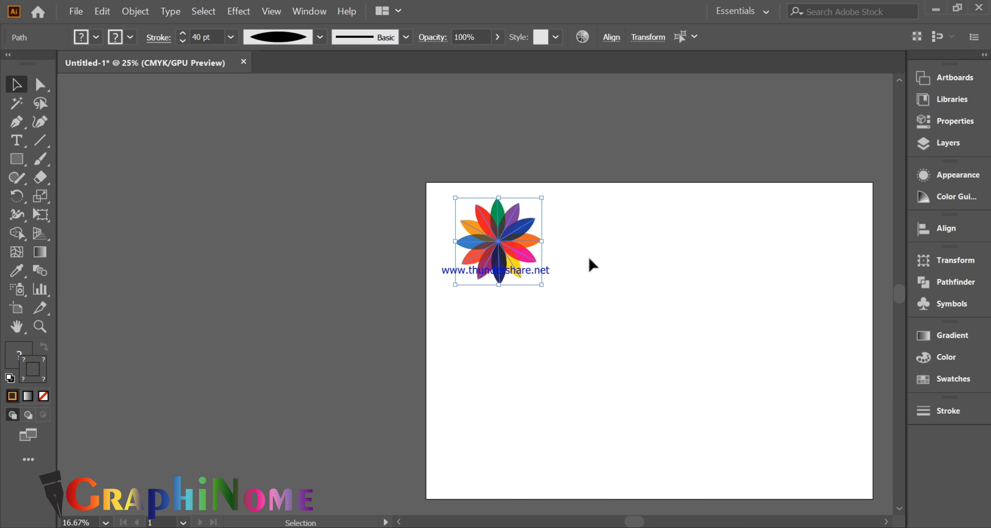
scroll(702, 268, "up", 3)
scroll(702, 270, "down", 1)
left_click_drag(199, 227, 480, 340)
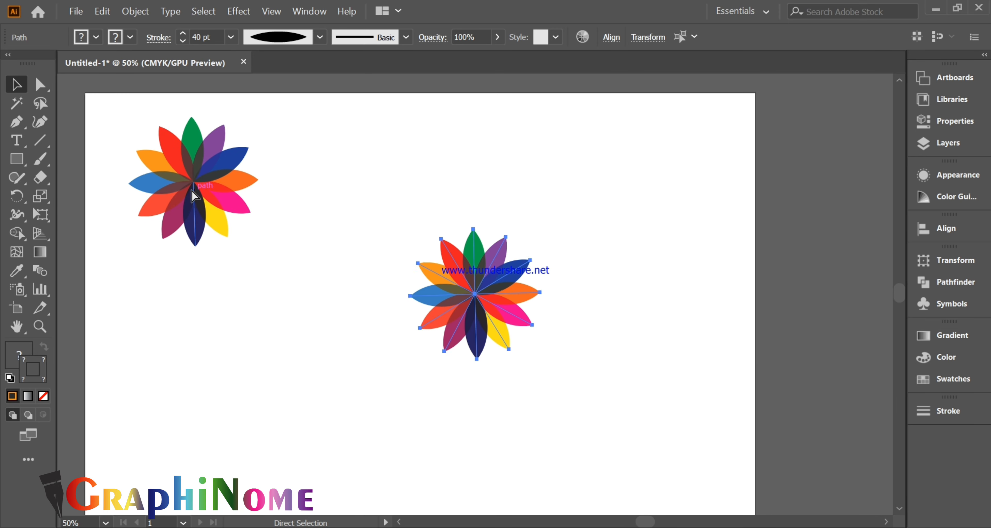
Step: Move the copied flower up level with the original, and shift the original into the artboard's upper-left corner
left_click_drag(466, 294, 443, 184)
left_click(203, 236)
right_click(206, 216)
left_click(167, 196)
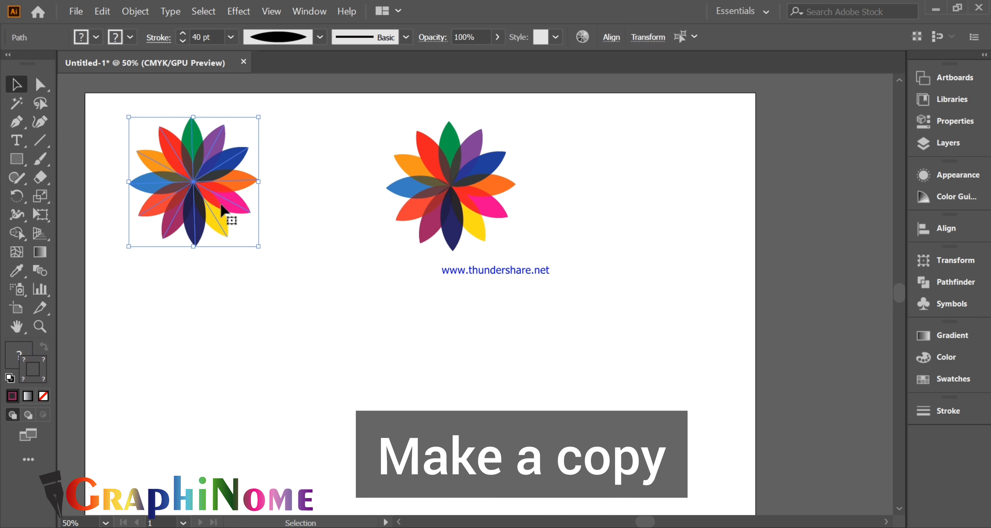
left_click_drag(221, 208, 179, 185)
Step: Enlarge the copied flower and increase its stroke weight to widen the petals
left_click_drag(337, 115, 536, 299)
left_click_drag(485, 236, 493, 277)
left_click(948, 410)
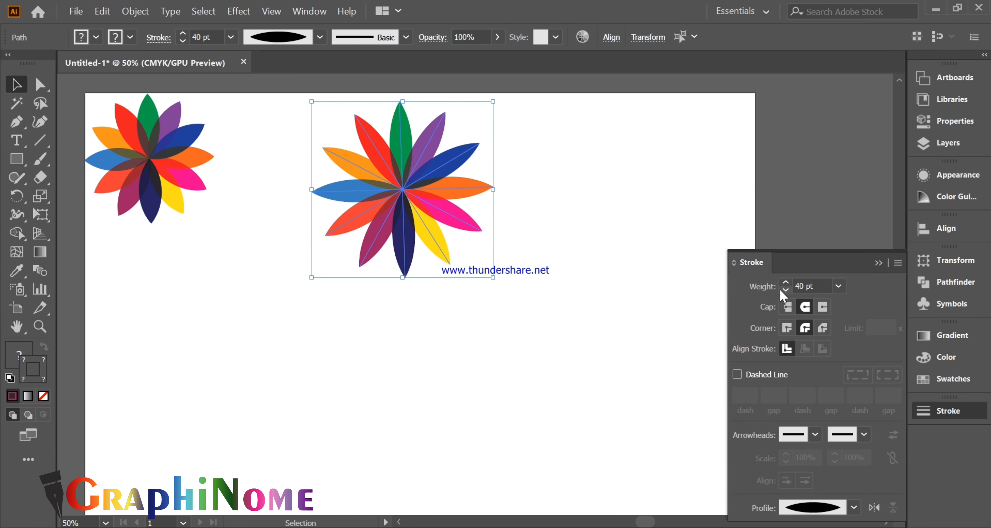
left_click(786, 283)
left_click_drag(786, 286, 786, 286)
left_click(616, 313)
Step: Place a wide-petalled flower in the artboard's lower left, and set the upper-middle flower's stroke weight to 104 pt
mouse_move(403, 189)
left_mouse_down()
mouse_move(217, 352)
mouse_move(181, 344)
left_mouse_up()
left_click_drag(215, 375, 211, 370)
left_click(486, 228)
mouse_move(283, 122)
left_mouse_down()
mouse_move(183, 178)
mouse_move(442, 187)
left_mouse_up()
left_click_drag(786, 286, 787, 286)
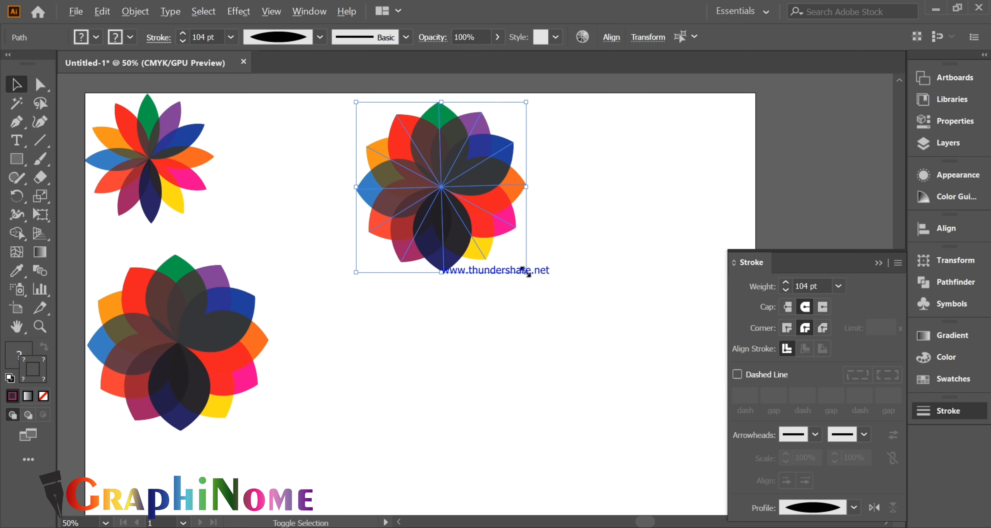
Step: Change the upper-middle flower's blending mode to Screen
left_click(428, 37)
left_click(311, 62)
left_click(302, 174)
left_click(320, 155)
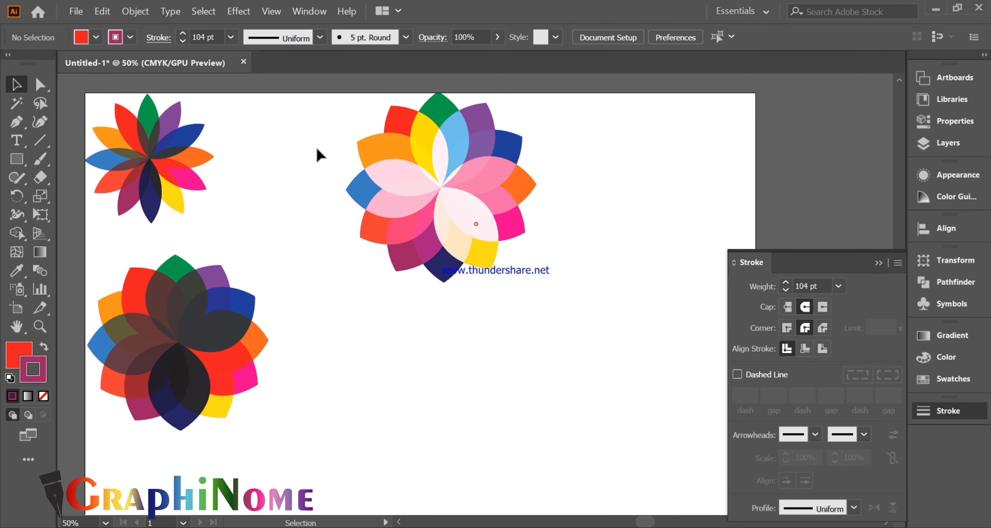
scroll(320, 155, "down", 1)
scroll(331, 153, "up", 1)
Step: Recolour the alternate petals of the round-tipped flower, including the top one, with the Kids Stuff green swatch after trying yellow
left_click(360, 150)
left_click(941, 384)
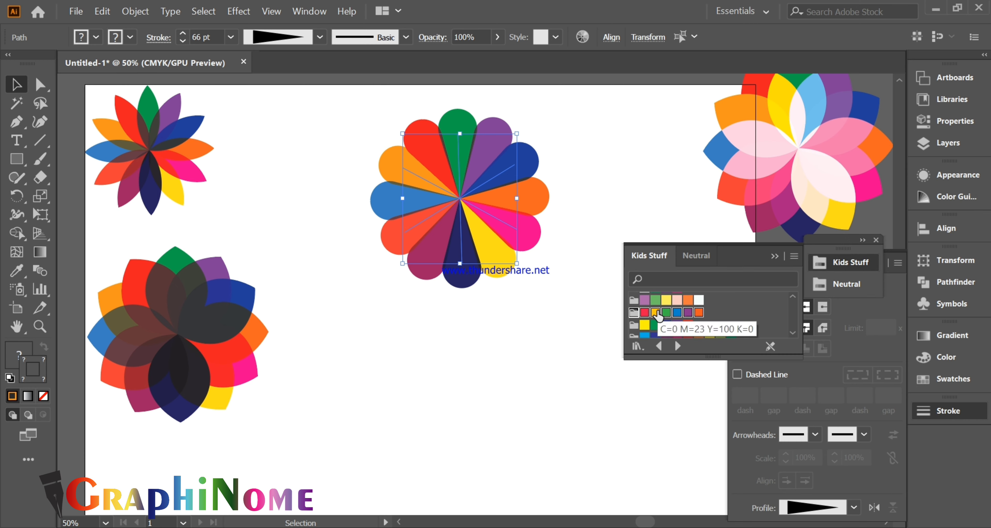
left_click(655, 313)
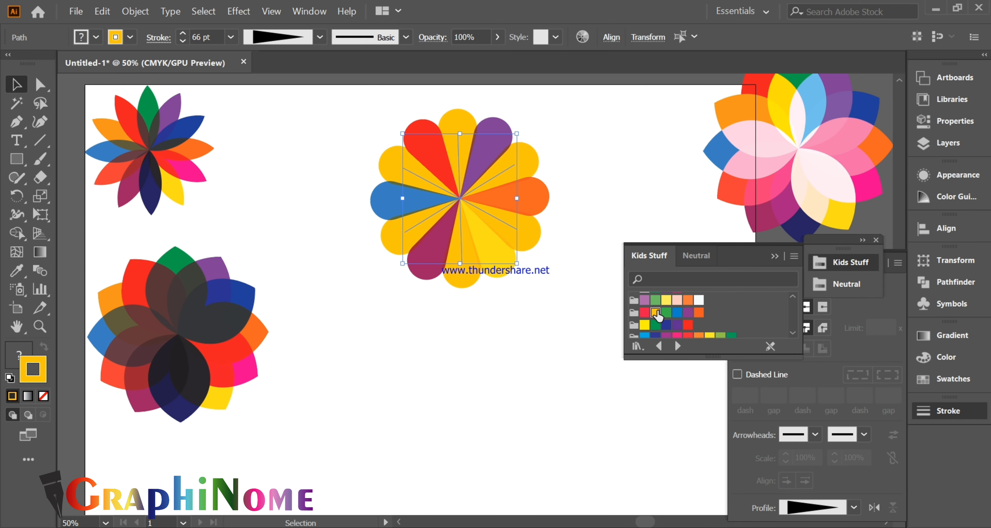
key("ctrl+z")
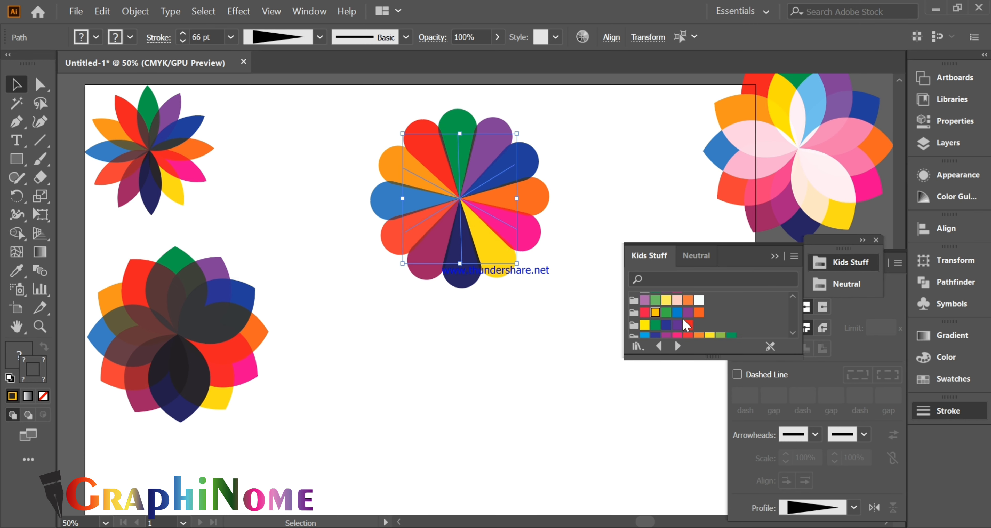
left_click(667, 312)
Step: Select the remaining non-green petals of the round-tipped flower and recolour them with the Kids Stuff red swatch
left_click(465, 154)
left_click(494, 144, "shift")
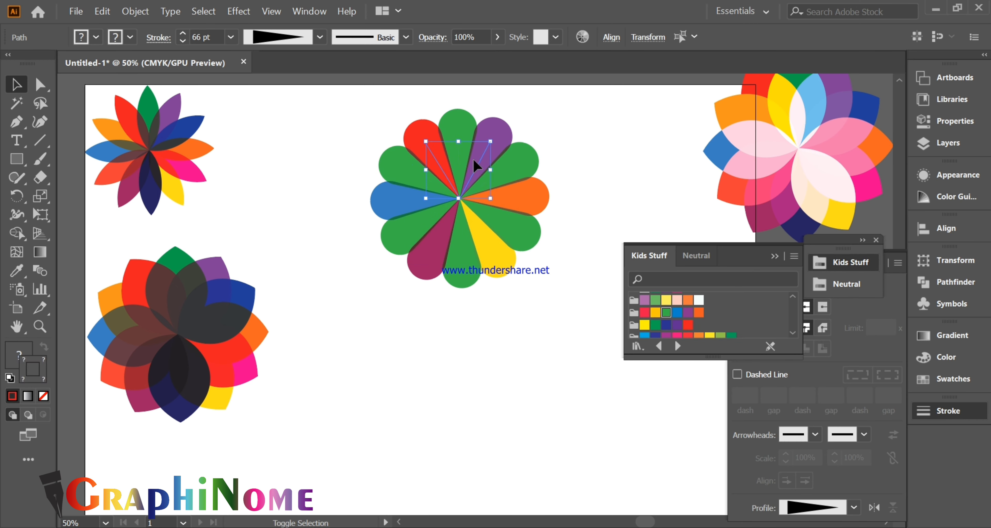
left_click(478, 149, "shift")
left_click(495, 195, "shift")
left_click(486, 239, "shift")
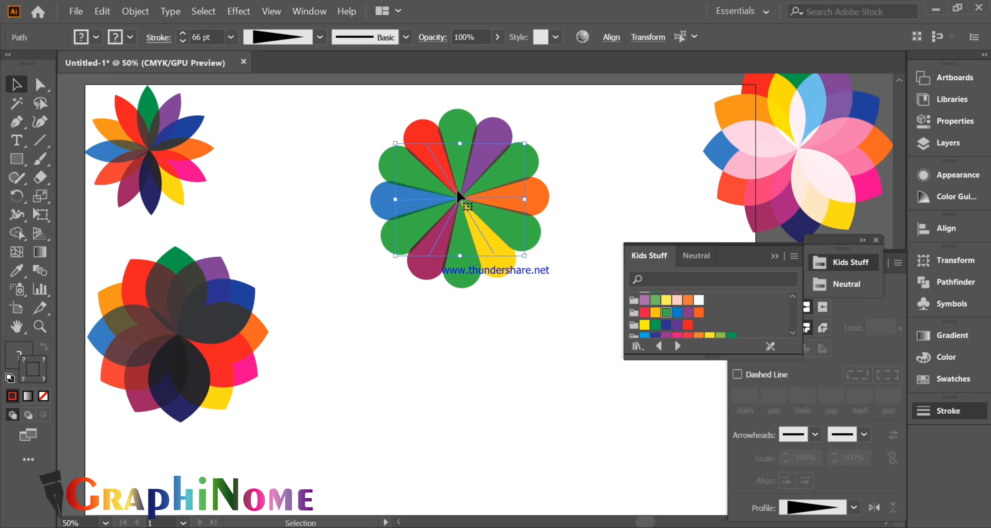
left_click(644, 312)
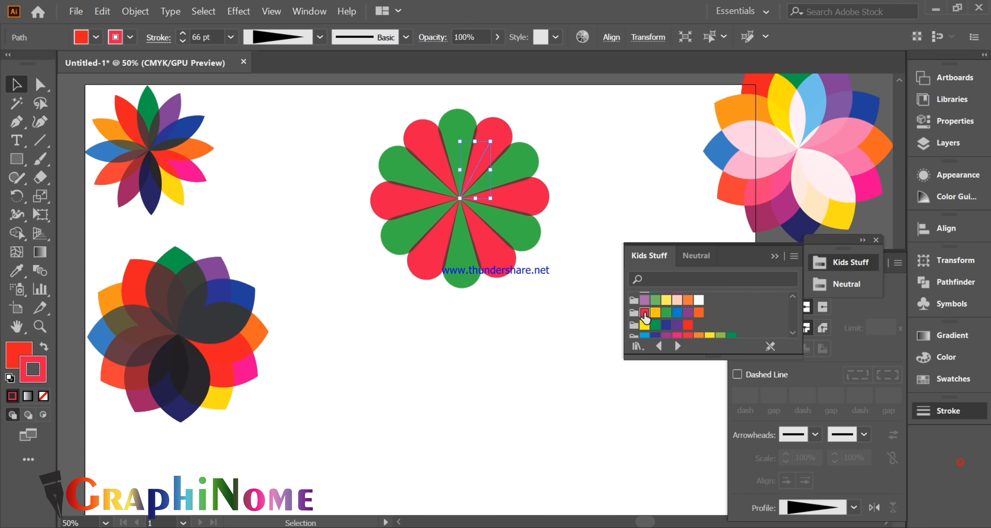
Step: Select the whole red-and-green flower and set its stroke weight to 87 pt
left_click_drag(350, 112, 549, 315)
left_click(861, 322)
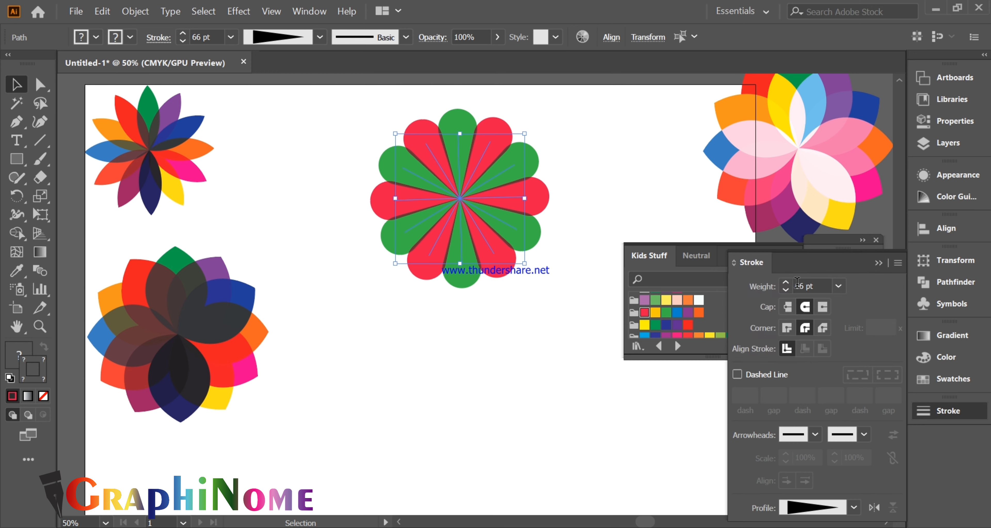
left_click(786, 282)
left_click(786, 283)
left_click(786, 283)
left_click(786, 283)
left_click_drag(728, 249, 752, 225)
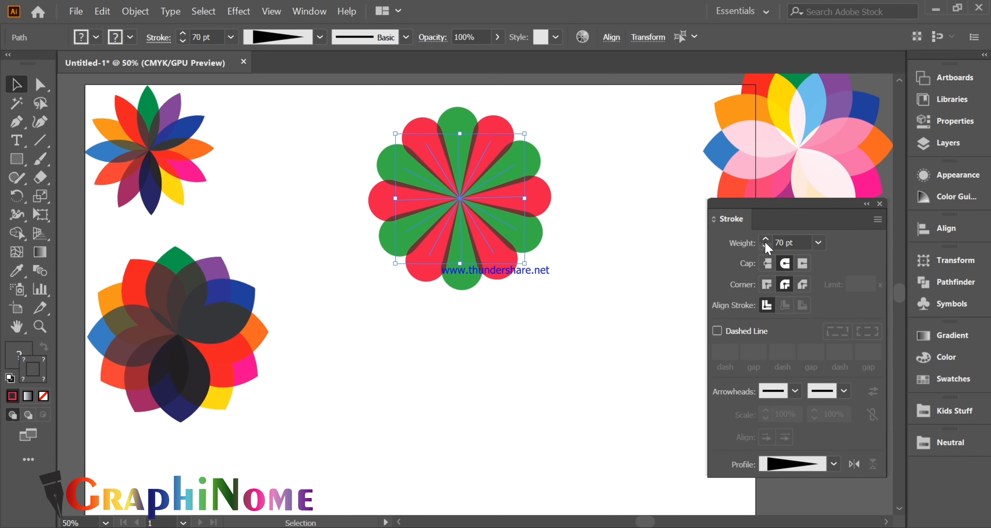
left_click(766, 239)
left_click(764, 245)
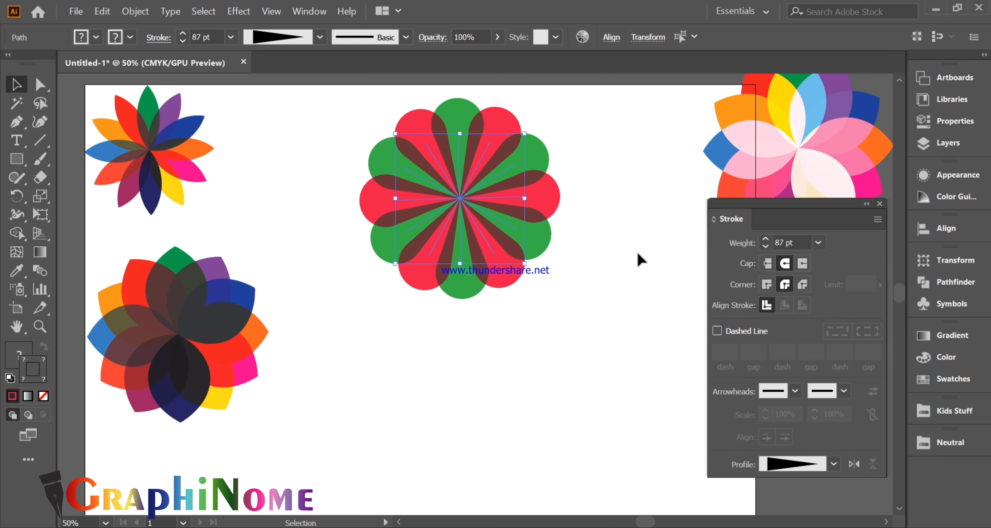
Step: Duplicate the red-and-green flower below the original and set the copy's stroke weight to 43 pt
left_click(638, 252)
scroll(404, 141, "down", 1)
left_click_drag(363, 112, 581, 183)
left_click_drag(501, 189, 538, 342)
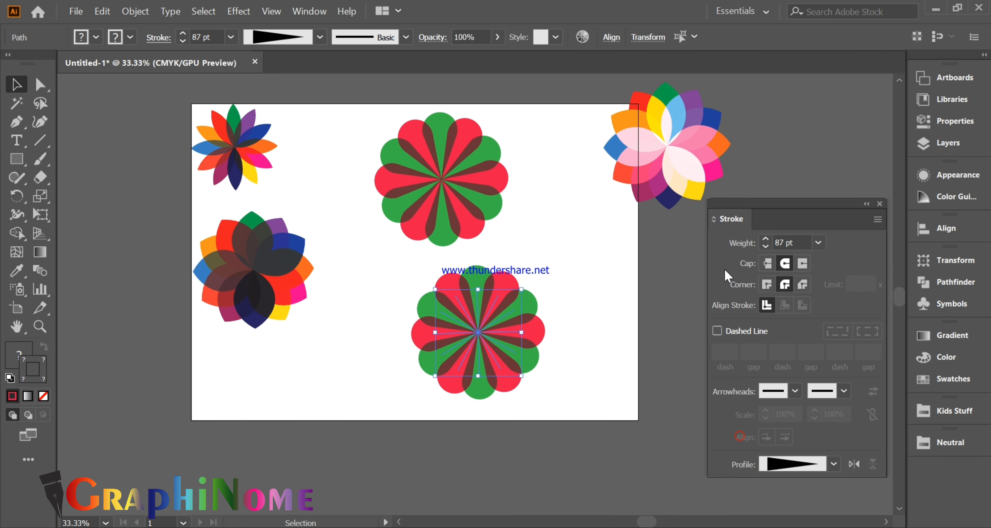
left_click(766, 246)
left_click(765, 245)
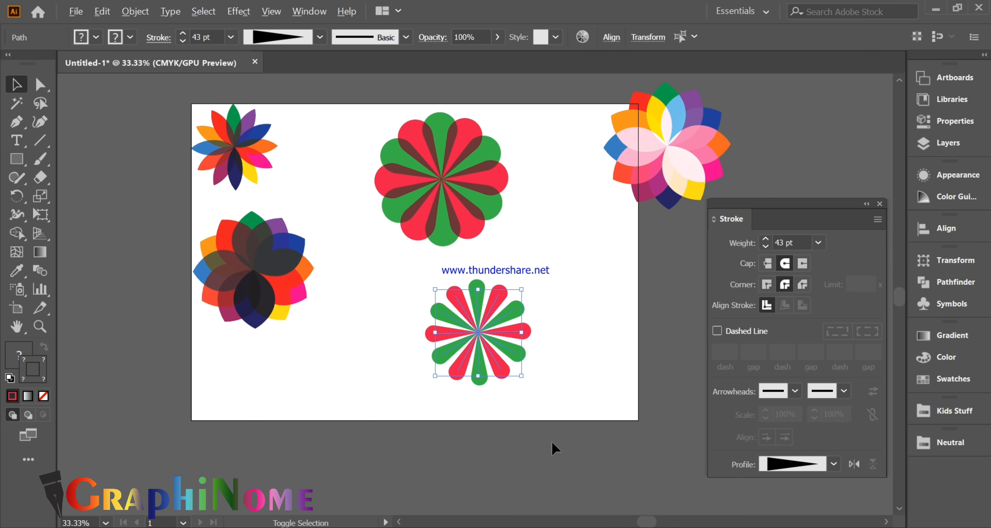
Step: Duplicate the 43 pt flower onto the artboard's right edge, then group the original and move it to the lower-left corner
scroll(504, 378, "up", 2)
scroll(403, 228, "down", 2)
left_click_drag(400, 221, 560, 199)
right_click(446, 229)
key("Escape")
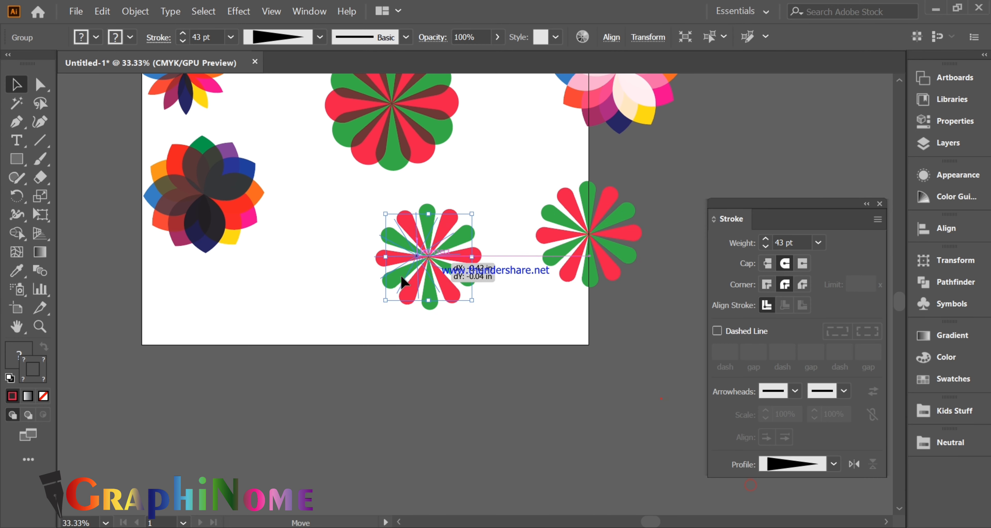
left_click_drag(444, 269, 189, 321)
Step: Group the 87 pt red-and-green flower and move it off the artboard, beyond its left edge
left_click(404, 82)
scroll(405, 161, "up", 3)
left_click_drag(325, 106, 468, 252)
right_click(414, 167)
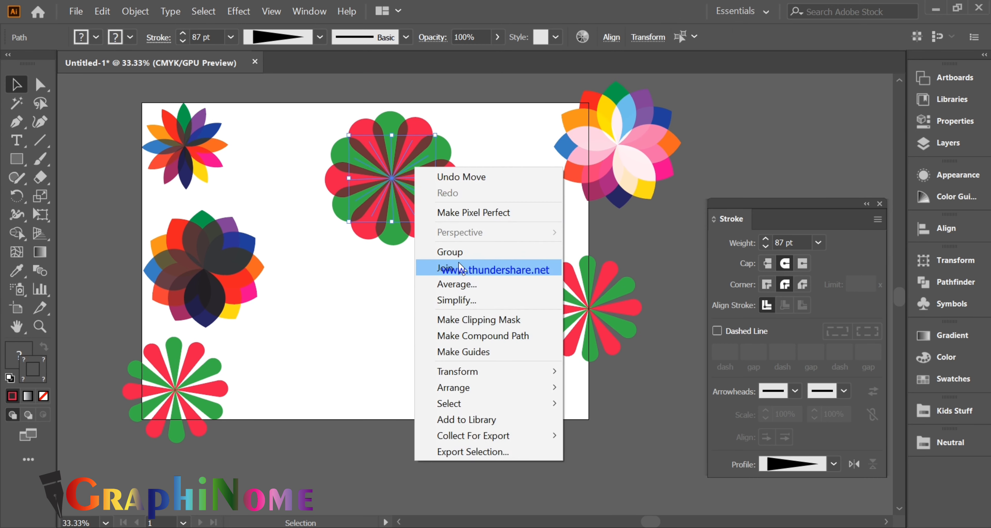
left_click(451, 252)
left_click_drag(407, 167, 97, 125)
left_click_drag(144, 147, 115, 150)
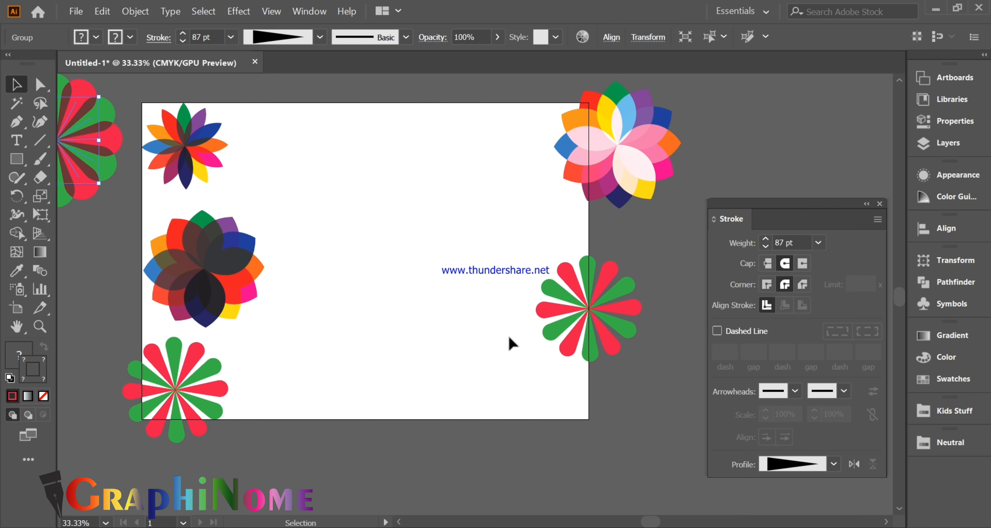
Step: Move the ungrouped 43 pt flower from the right edge to the artboard's centre and enable a dashed stroke on it
left_click_drag(570, 283, 491, 237)
key("ctrl+z")
left_click_drag(563, 306, 401, 251)
key("ctrl+plus")
left_click(717, 330)
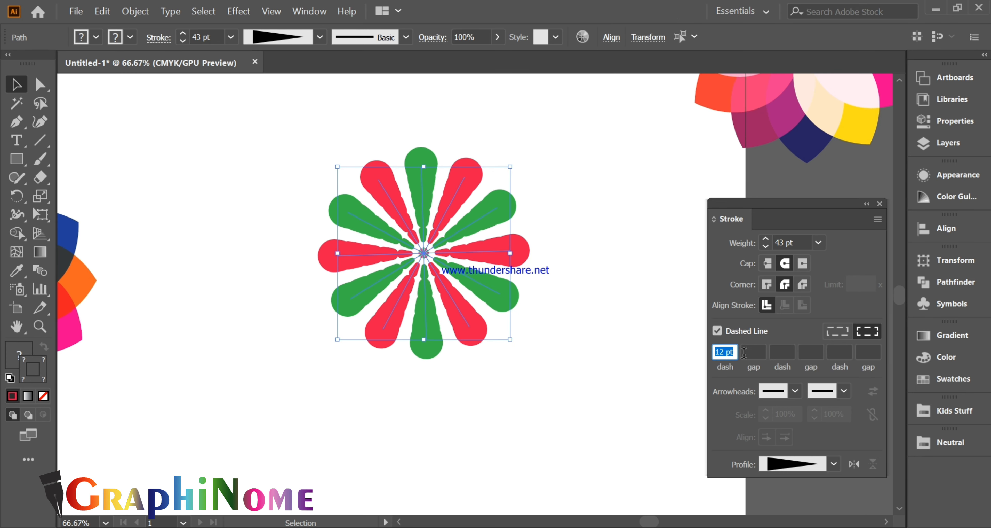
Step: Set the central flower's first dash to 41 pt and first gap to 30 pt
left_click(756, 351)
scroll(757, 350, "up", 20)
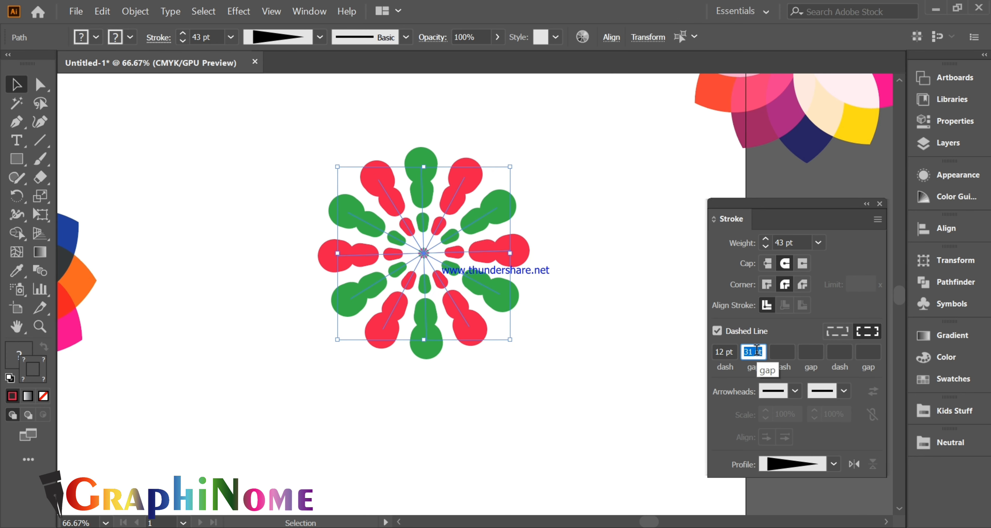
left_click(734, 349)
scroll(733, 350, "up", 20)
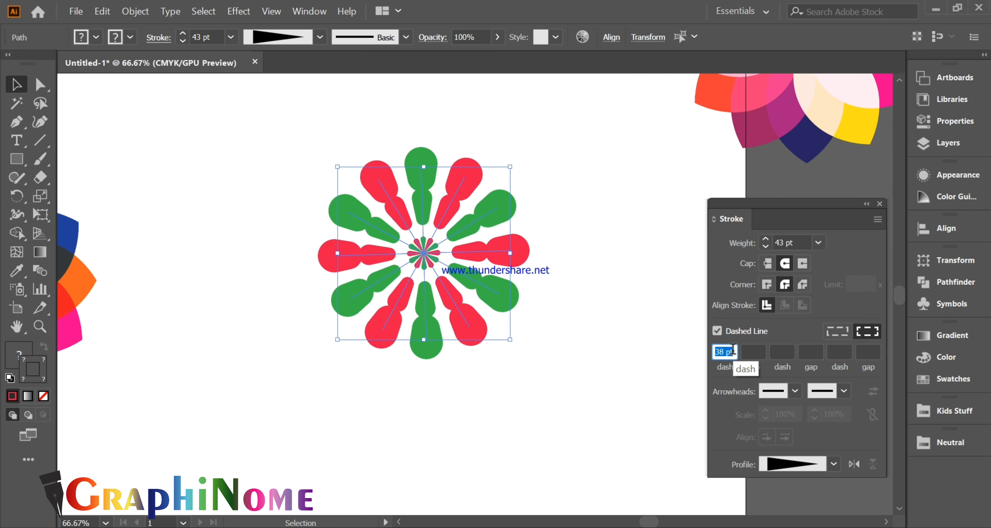
left_click(757, 351)
type("30")
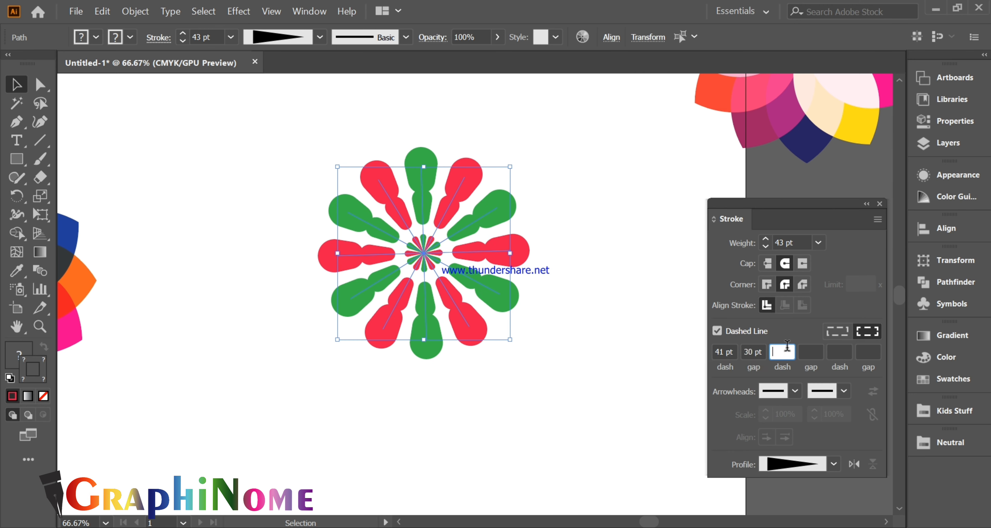
Step: Raise the central flower's first dash to 80 pt and its first gap to 43 pt
left_click(733, 350)
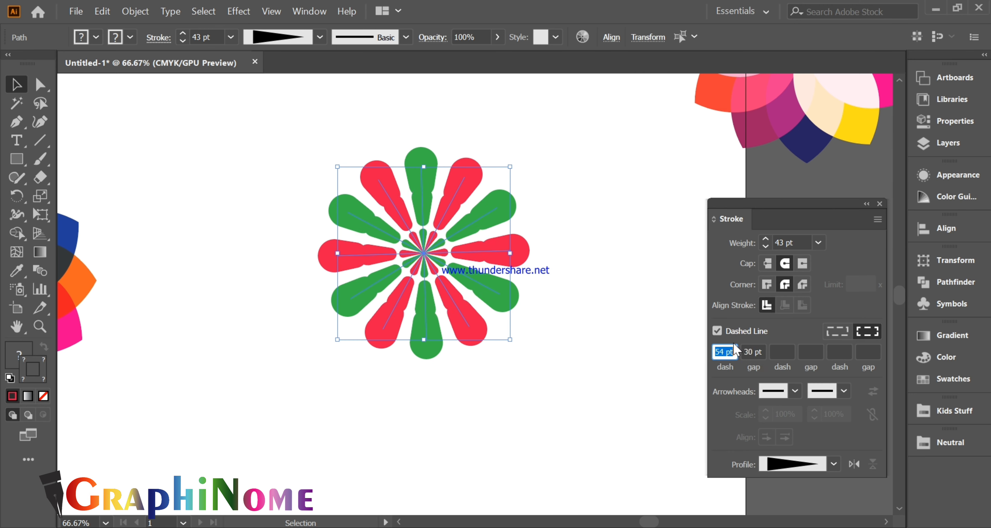
scroll(735, 350, "up", 3)
scroll(729, 351, "up", 20)
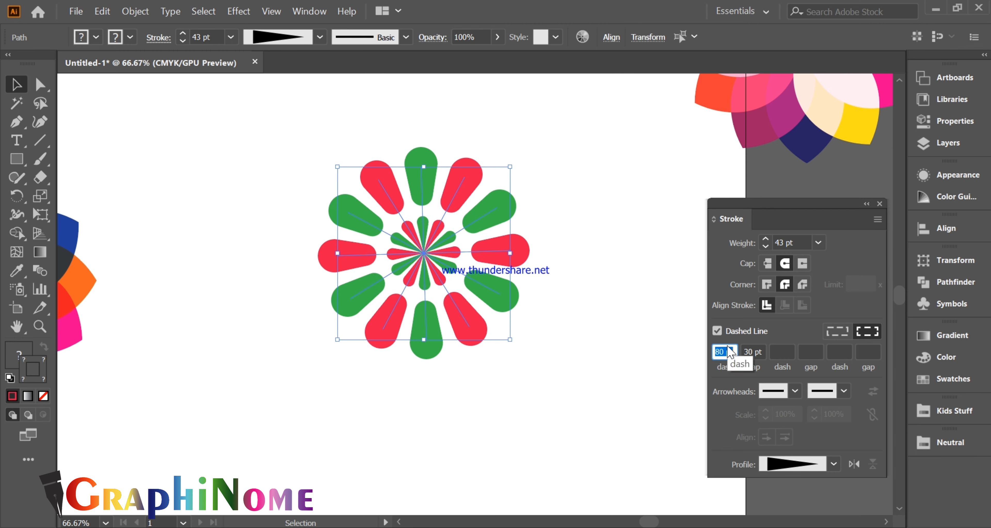
left_click(757, 351)
Step: Try a second gap of 11 pt and clear it, set the second dash to 26 pt, and preserve exact dash and gap lengths
left_click(786, 351)
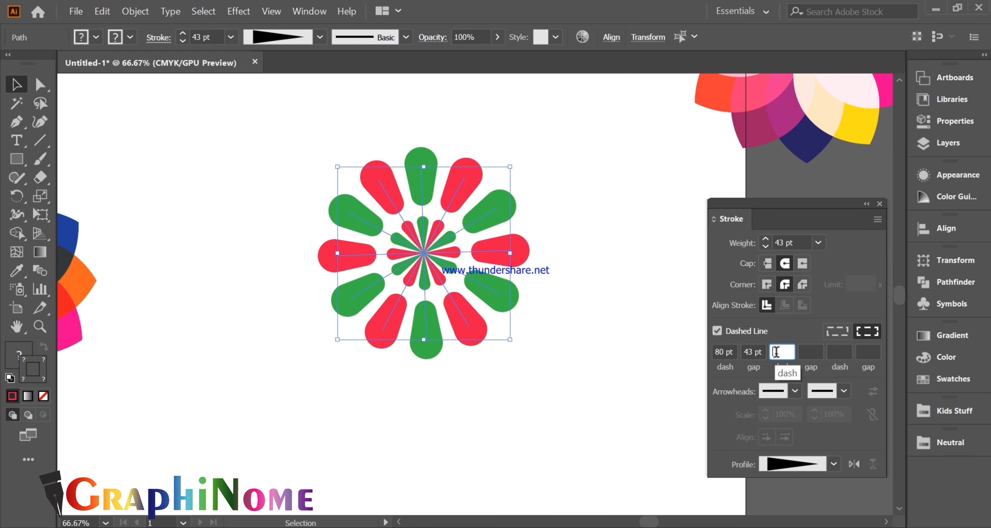
scroll(786, 350, "up", 1)
left_click(812, 351)
scroll(812, 351, "up", 5)
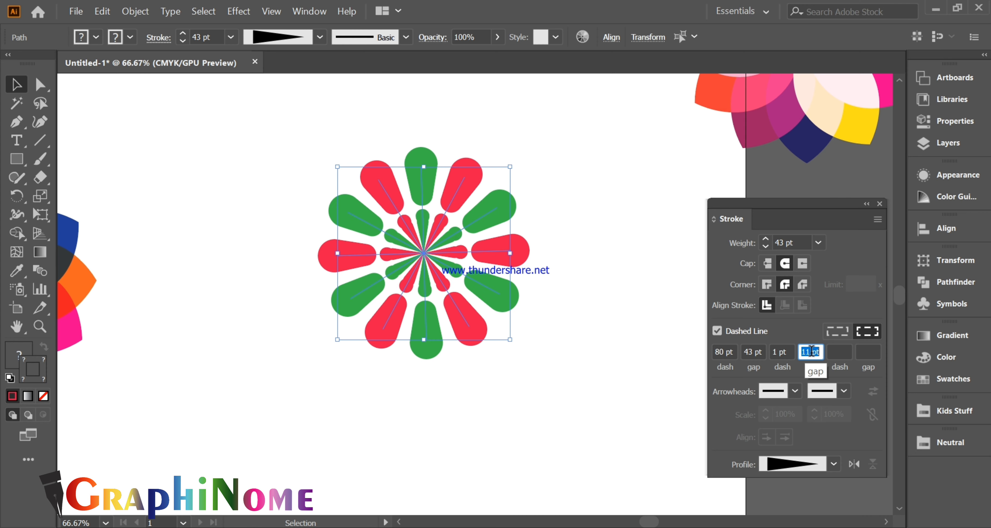
key("BackSpace")
left_click(783, 351)
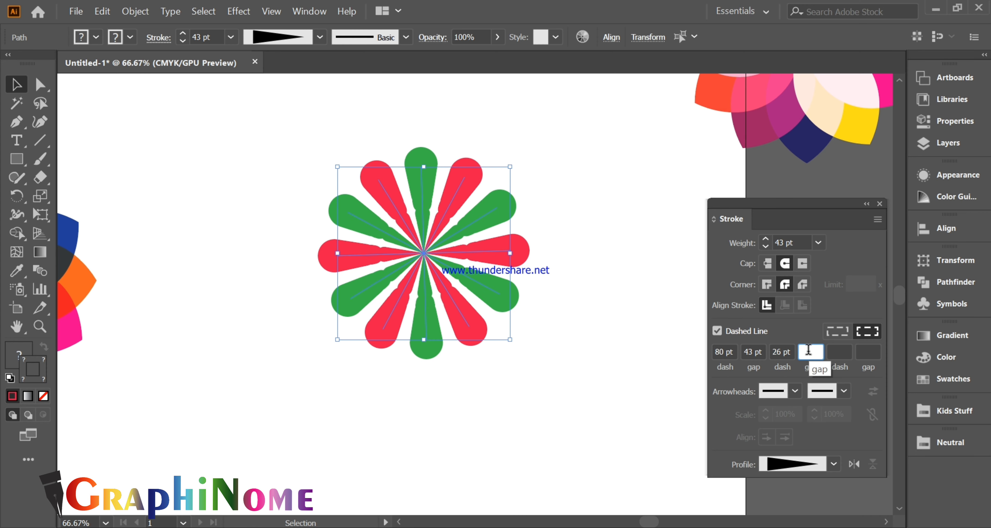
left_click(837, 331)
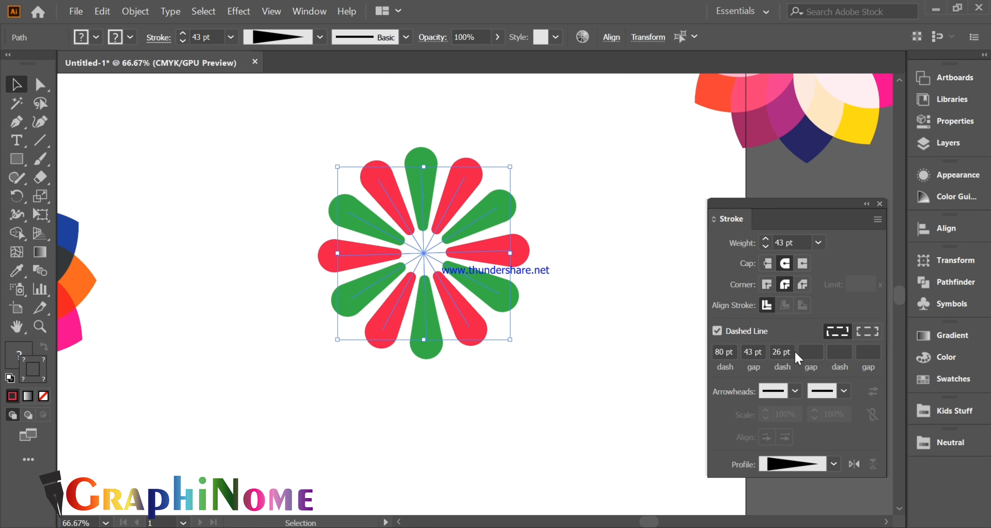
Step: Try a second gap of 50 pt for the dashed flower and undo the change
left_click(299, 291)
scroll(411, 227, "down", 3)
key("c")
scroll(442, 227, "up", 1)
scroll(442, 226, "up", 2)
scroll(425, 230, "down", 2)
left_click(10, 88)
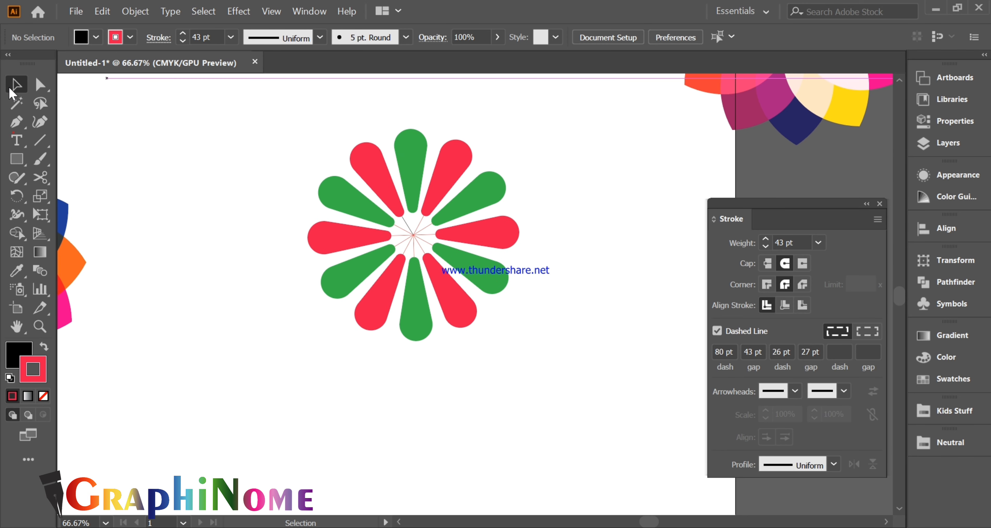
left_click_drag(293, 117, 531, 338)
left_click(270, 175)
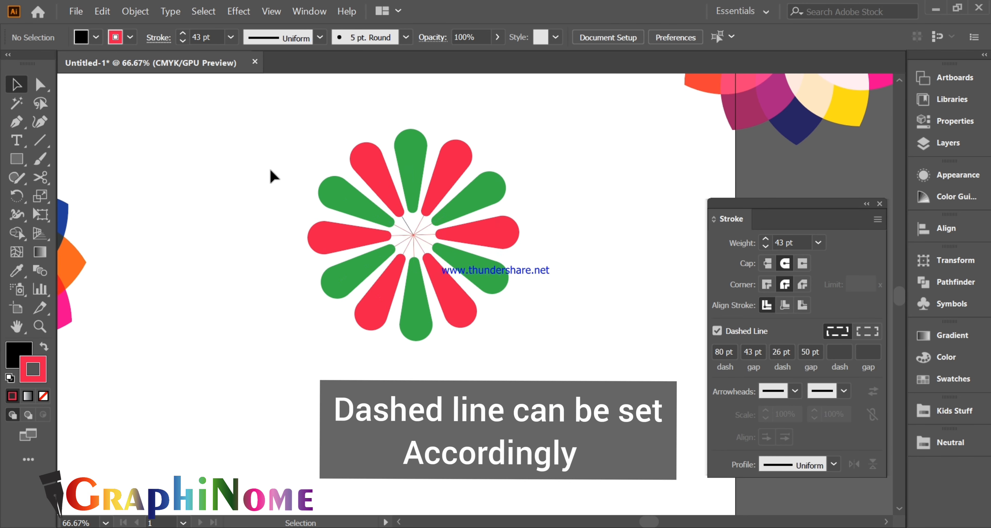
key("ctrl+z")
Step: Reset the flower's first dash to 0 pt and raise it to 6 pt
left_click(837, 352)
left_click_drag(761, 351, 740, 353)
left_click(728, 353)
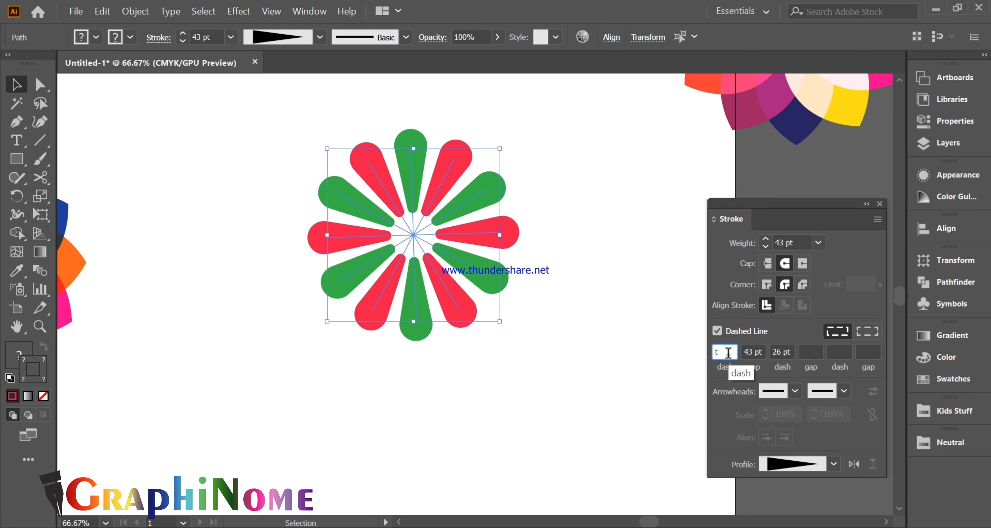
key("Return")
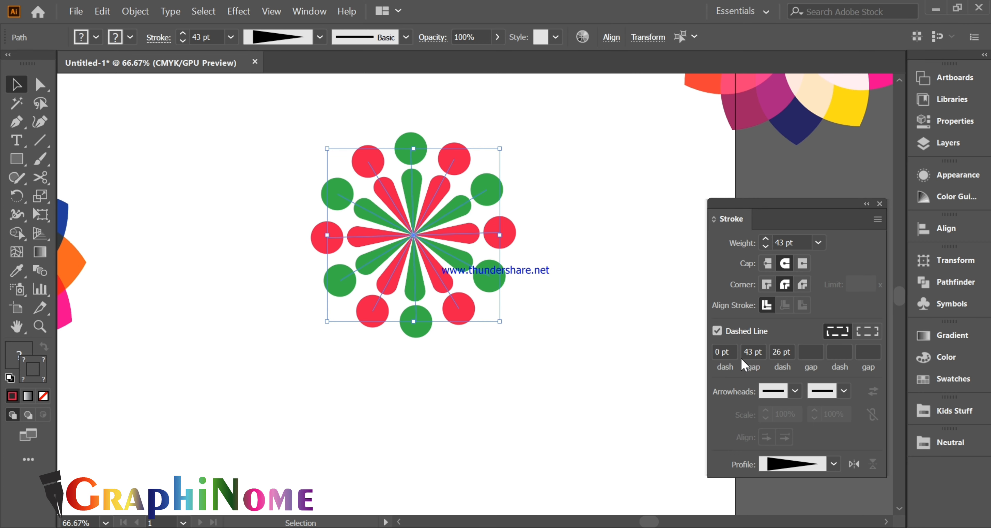
key("Up")
key("Up")
key("Up")
key("Up")
key("Up")
key("Up")
Step: Reset the flower's first gap to 0 pt and raise it to 6 pt
left_click(765, 352)
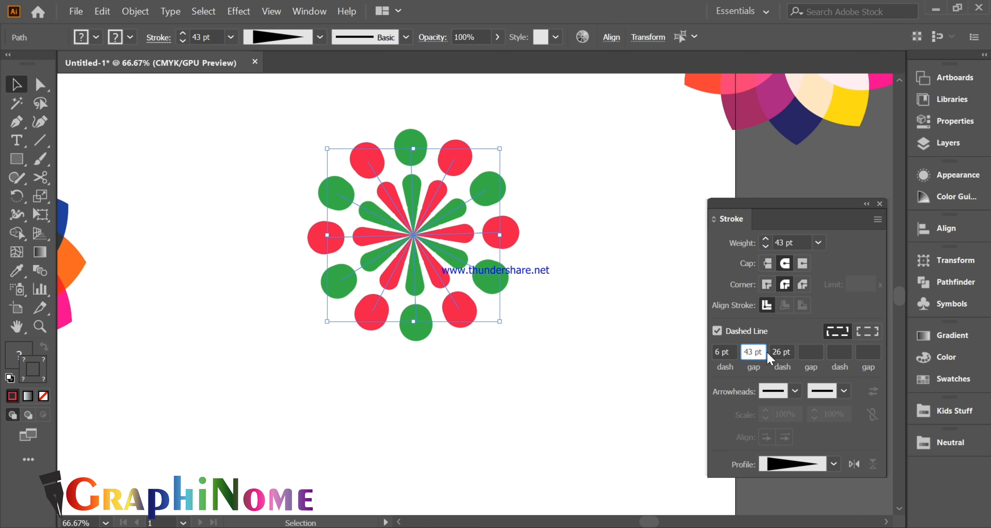
double_click(758, 351)
type("0")
key("Return")
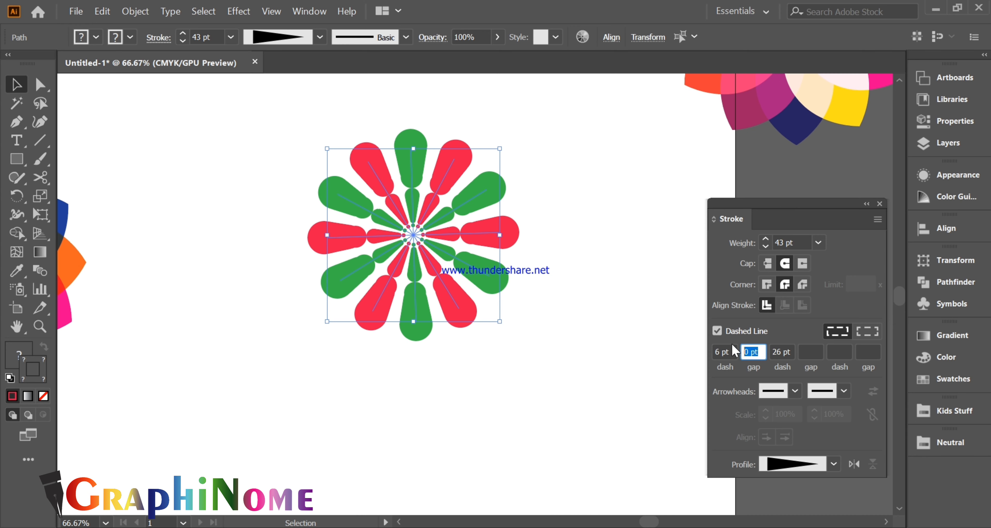
key("Up")
key("Up")
key("Up")
key("Up")
key("Up")
key("Up")
Step: Set the flower's second dash to 19 pt
left_click(780, 350)
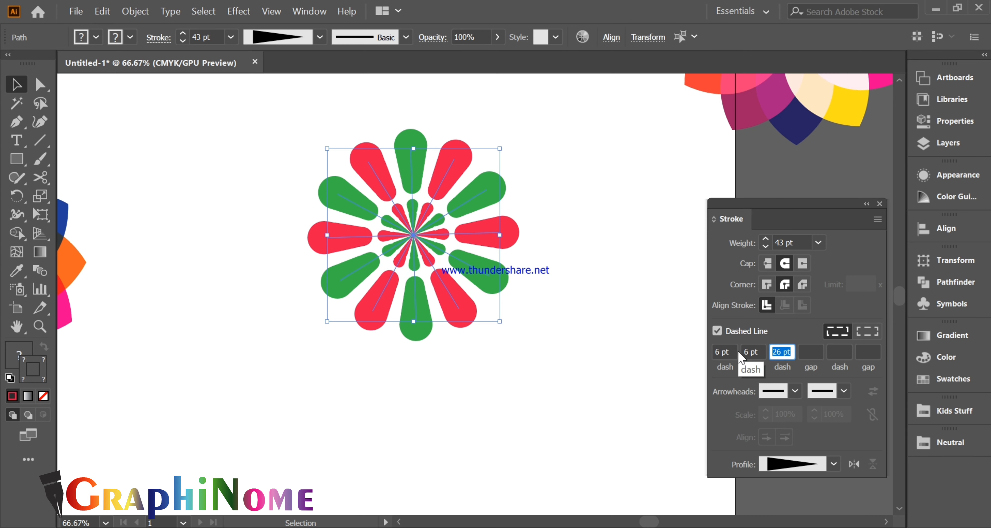
type("1")
key("Return")
key("Up")
key("Up")
key("Up")
key("Up")
key("Up")
key("Up")
key("Up")
key("Up")
key("Up")
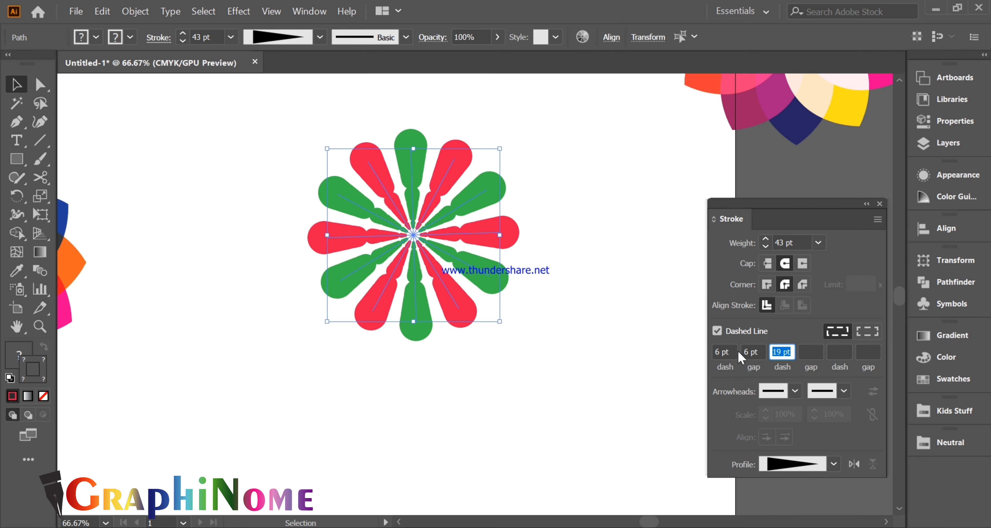
Step: Reset the flower's first gap to 0 pt and change it to 13 pt
left_click_drag(744, 355, 763, 348)
key("Up")
key("Up")
key("Up")
key("Up")
key("Up")
key("Up")
key("Up")
key("Up")
key("Up")
key("Up")
key("Up")
key("Up")
key("Up")
key("Up")
type("0")
key("Return")
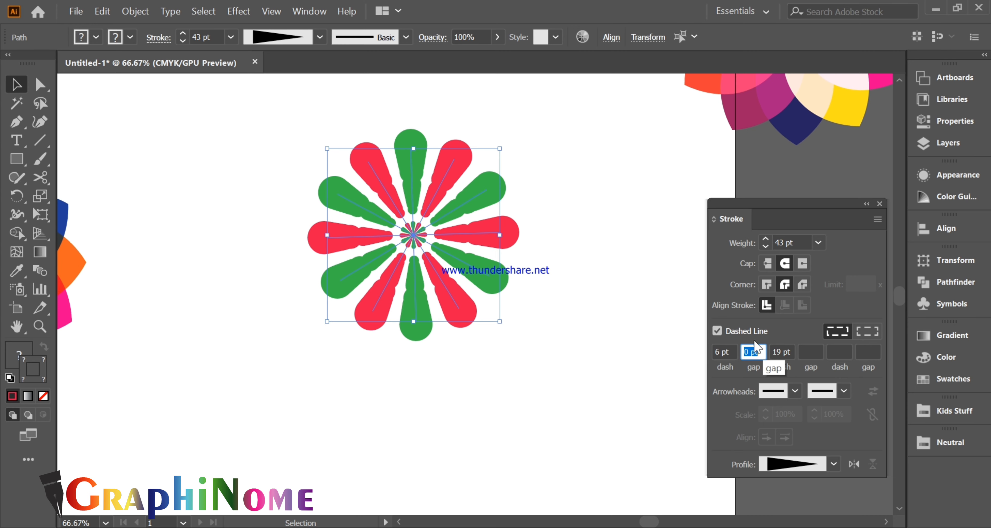
type("13")
key("Return")
Step: Try a first dash of 32 pt on the flower and reduce it to 12 pt
left_click(732, 351)
key("Up")
key("Up")
key("Up")
key("Up")
key("Up")
key("Up")
key("Up")
key("Up")
key("Up")
key("Up")
key("Up")
key("Up")
key("Up")
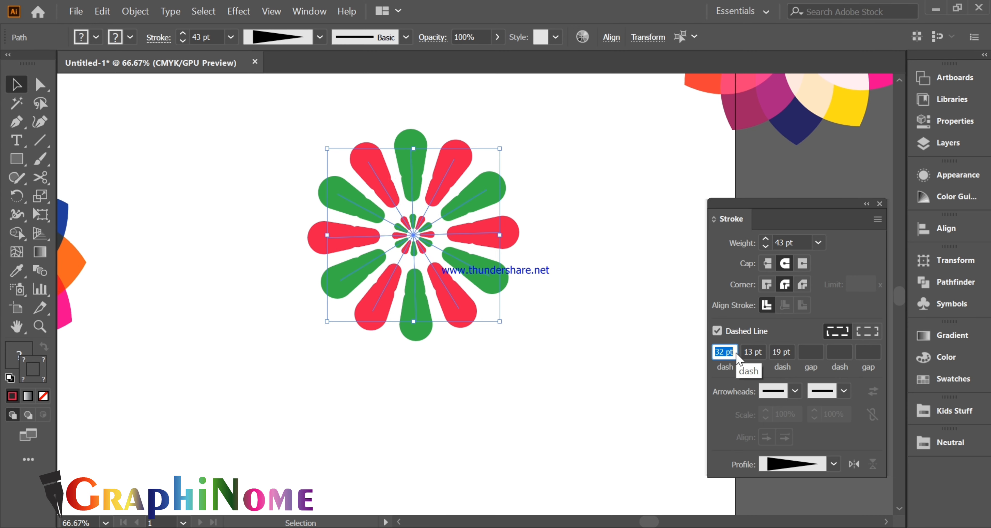
key("Down")
key("Down")
key("Down")
key("Down")
key("Down")
key("Down")
key("Down")
Step: Increase the flower's first gap to 27 pt and deselect the flower
left_click(763, 350)
key("Up")
key("Up")
key("Up")
key("Up")
key("Up")
key("Up")
key("Up")
key("Up")
key("Up")
key("Up")
key("Up")
key("Up")
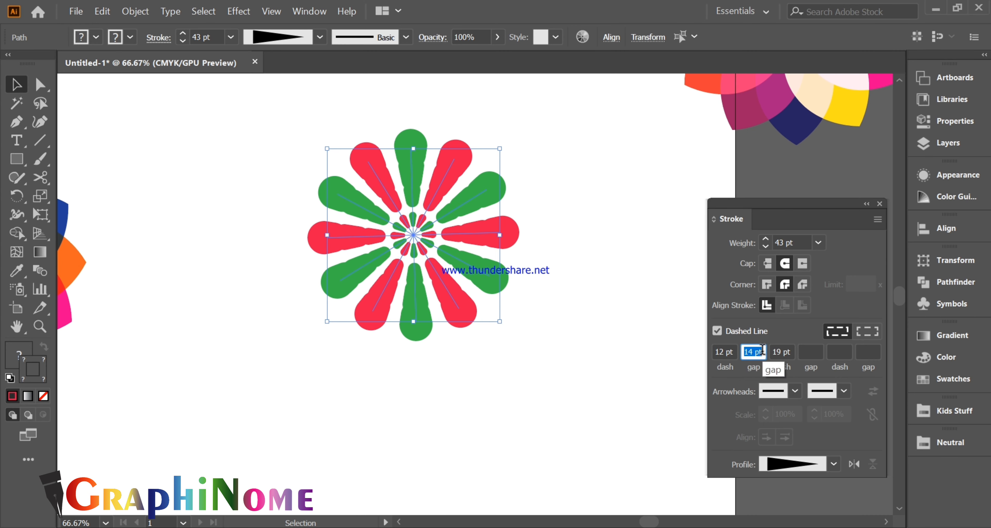
left_click(411, 428)
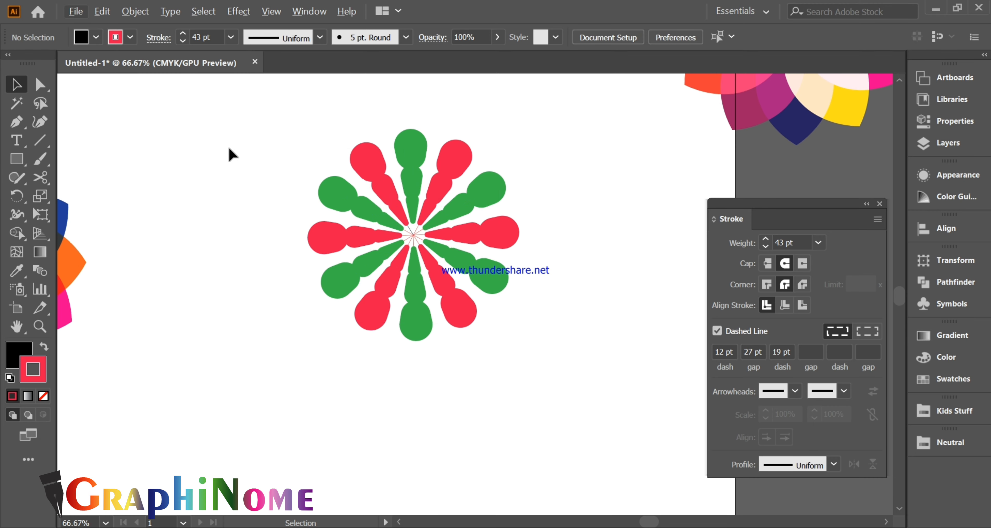
Step: Delete the ungrouped dashed flower from the artboard's centre
left_click_drag(229, 148, 592, 277)
key("Delete")
scroll(651, 318, "down", 3)
Step: Paste a copy of the grouped lower-left flower, move it to the artboard's right half, and enable its dashed stroke
left_click(379, 391)
key("ctrl+c")
key("ctrl+v")
left_click_drag(491, 299, 582, 307)
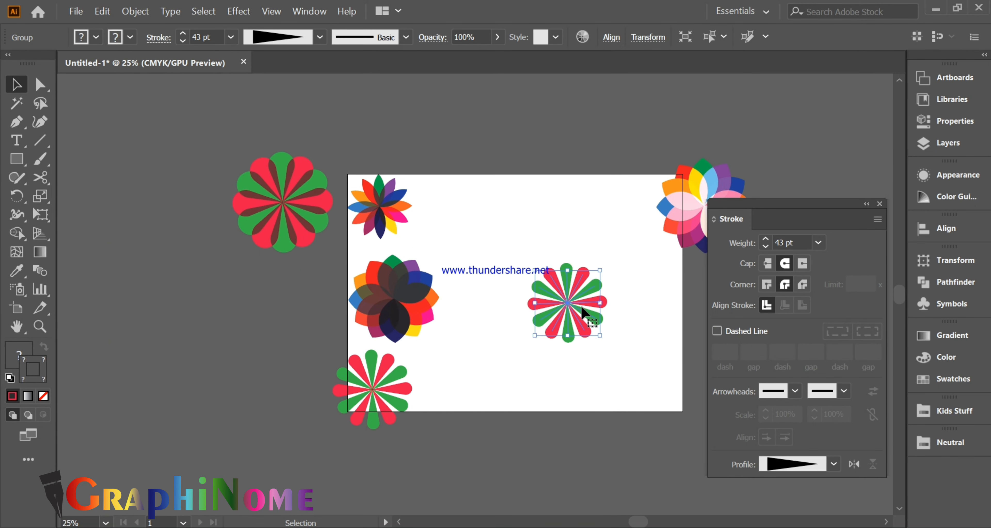
scroll(582, 307, "up", 3)
left_click(755, 333)
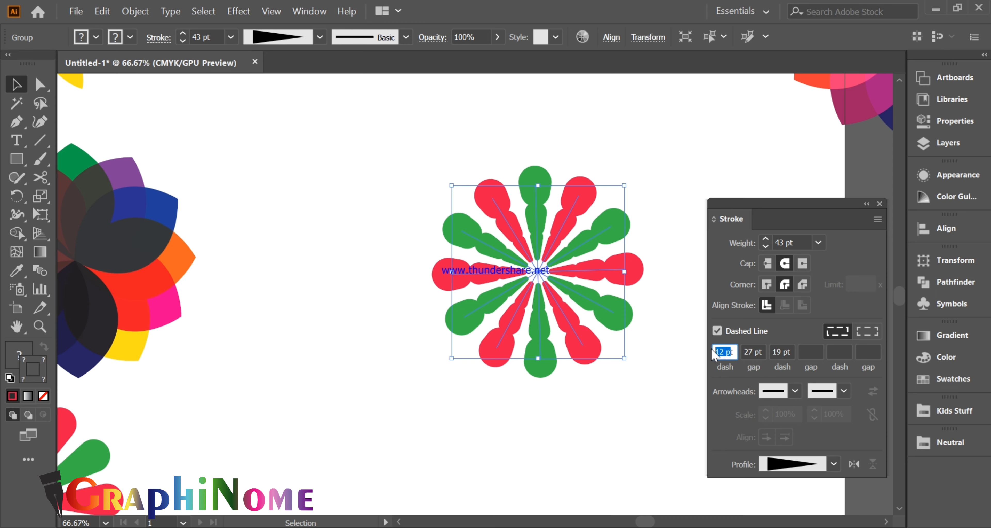
Step: Try a first dash of 65 pt on the flower's dashed stroke
key("Up")
key("Up")
key("Up")
key("Up")
key("Up")
key("Up")
key("Up")
key("Up")
key("Up")
key("Up")
key("Up")
key("Up")
key("Up")
key("Up")
key("Up")
key("Up")
key("Up")
key("Up")
key("Up")
key("Up")
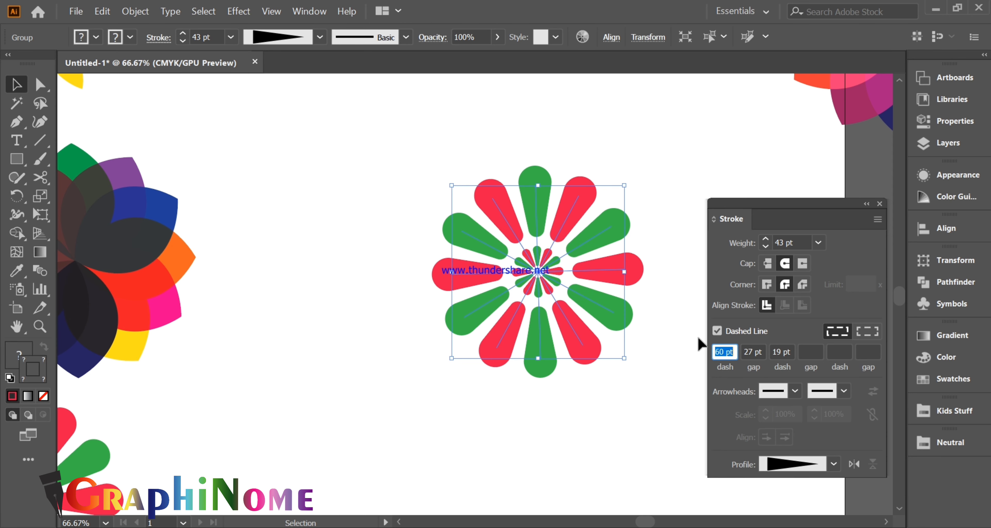
key("Up")
key("Up")
key("Up")
key("Up")
key("Up")
Step: Try a first gap of 17 pt and a second dash of 30 pt on the flower
left_click(754, 351)
key("Down")
key("Down")
key("Down")
key("Down")
key("Down")
key("Down")
key("Down")
key("Down")
key("Down")
key("Down")
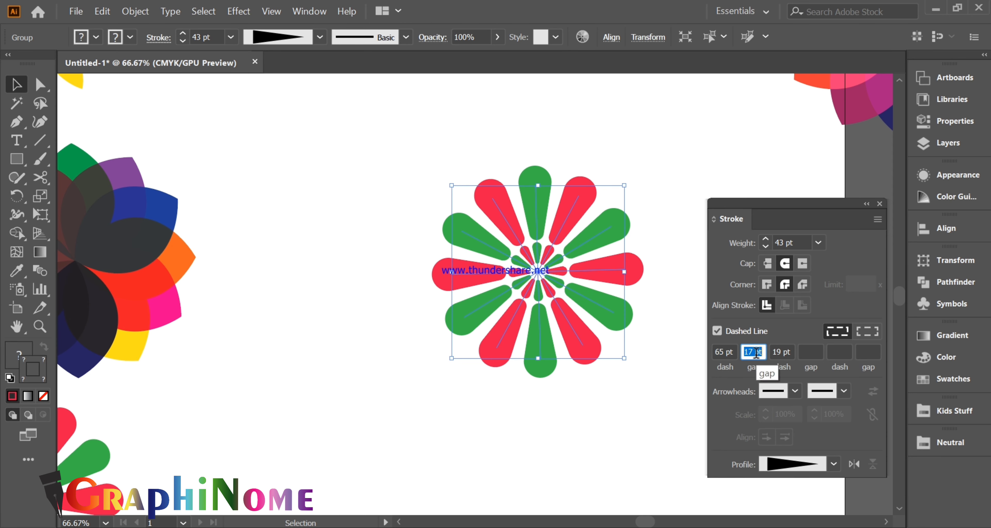
left_click(783, 352)
key("Up")
key("Up")
key("Up")
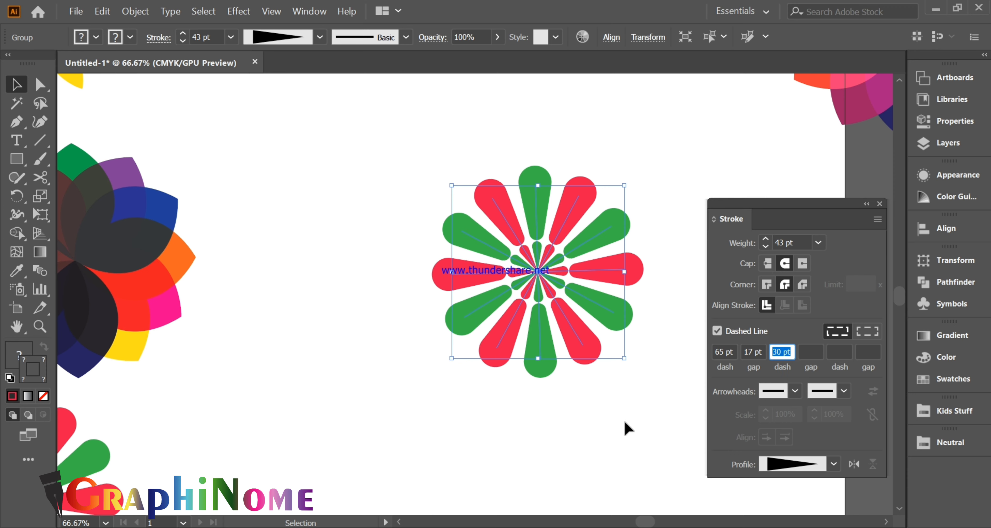
Step: Reduce the flower's first dash to 0 pt
left_click(725, 351)
key("Down")
key("Down")
key("Down")
key("Down")
key("Down")
key("Down")
key("Down")
key("Down")
key("Down")
key("Down")
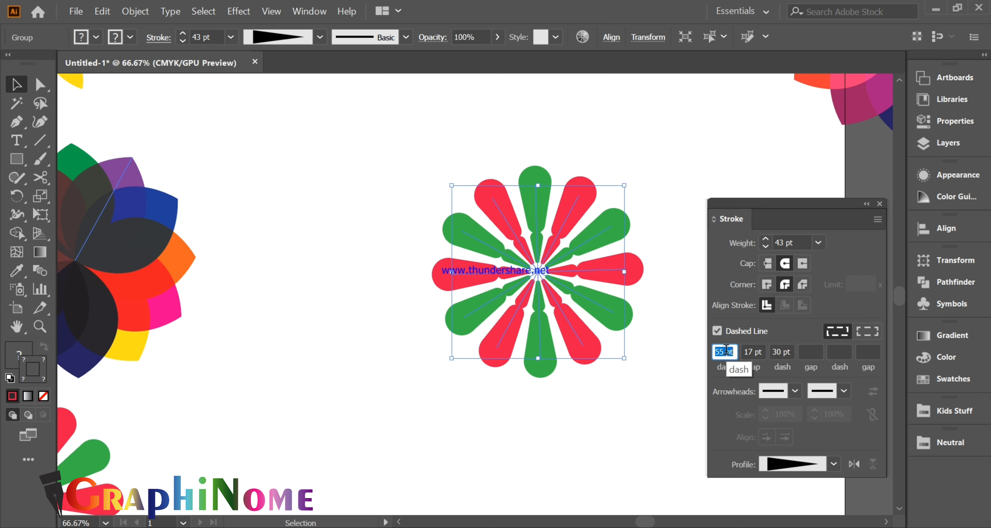
key("Down")
key("Down")
key("Down")
key("Down")
key("Down")
key("Down")
key("Down")
key("Down")
key("Down")
key("Down")
key("Down")
key("Down")
key("Down")
key("Down")
key("Down")
key("Down")
key("Down")
key("Down")
key("Down")
key("Down")
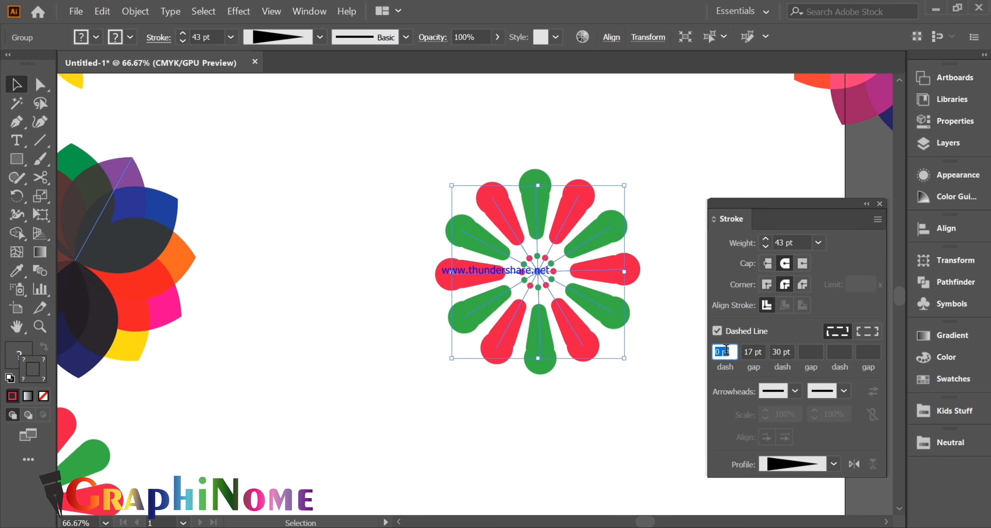
Step: Increase the flower's first gap to 44 pt
left_click(753, 351)
key("Up")
key("Up")
key("Up")
key("Up")
key("Up")
key("Up")
key("Up")
key("Up")
key("Up")
key("Up")
key("Up")
key("Up")
key("Up")
key("Up")
key("Up")
key("Up")
key("Up")
key("Up")
key("Up")
key("Up")
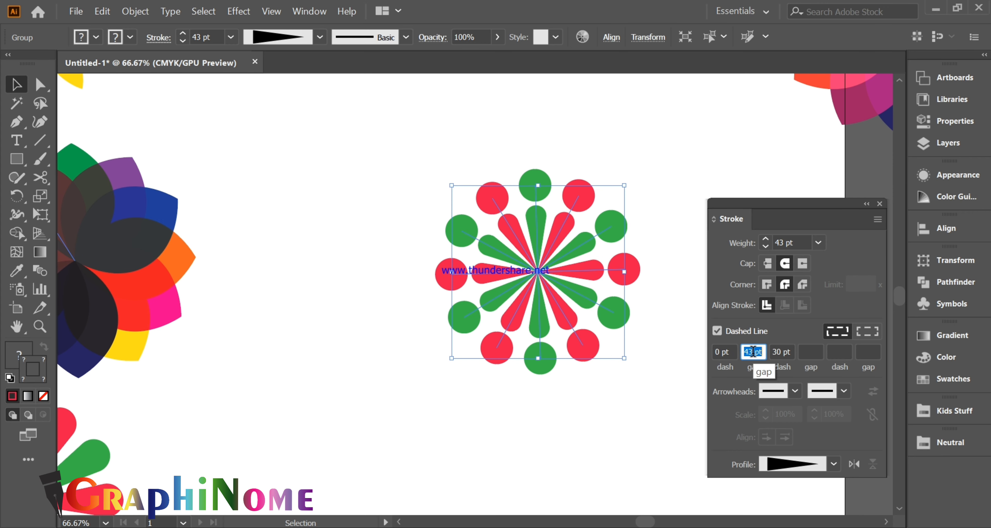
Step: Set the flower's second dash to 37 pt and deselect the flower
left_click(781, 351)
key("Up")
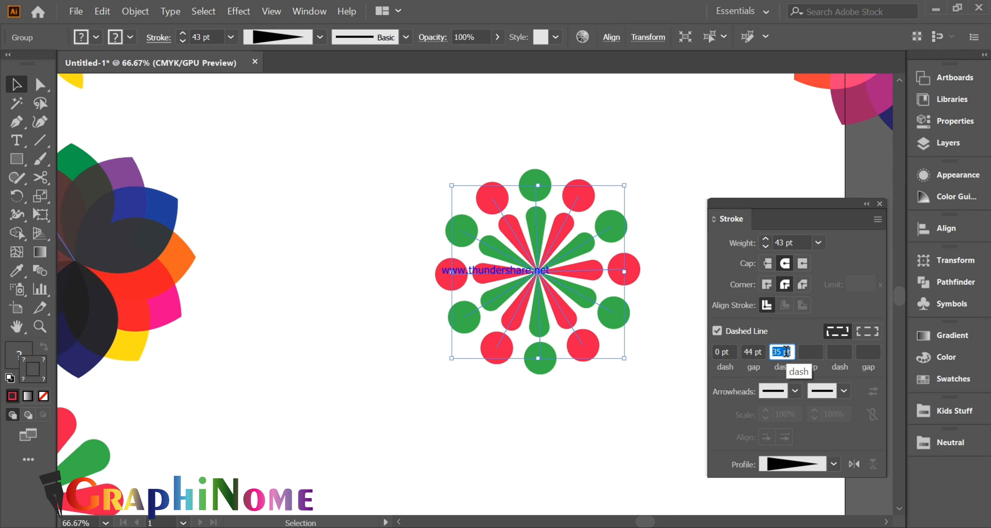
left_click(391, 296)
scroll(494, 265, "down", 2)
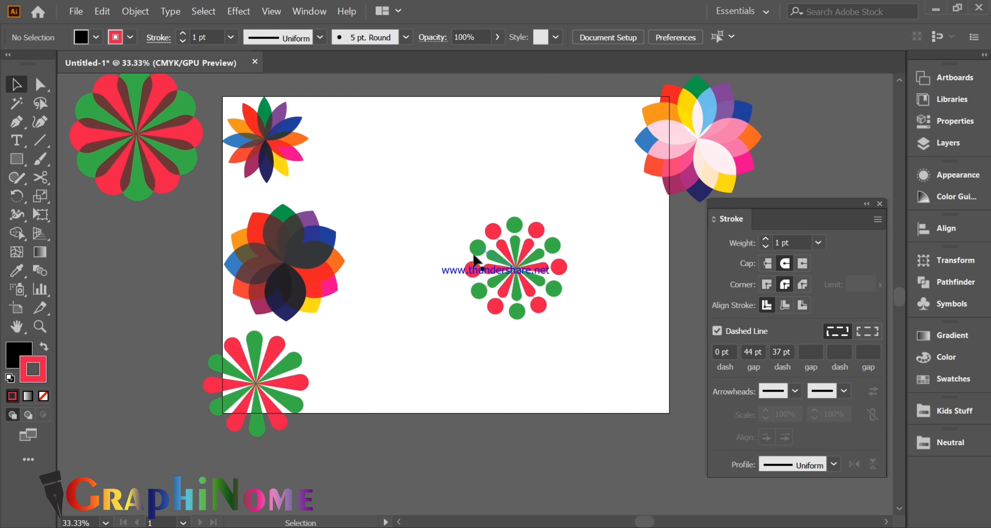
Step: Move the dotted flower from the artboard's right half down over the artboard's lower edge and deselect it
left_click_drag(480, 209, 648, 331)
left_click_drag(514, 274, 471, 456)
left_click(357, 265)
left_click(411, 213)
Step: Paste a copy of the grouped lower-left flower into the artboard's centre and enable its dashed stroke
left_click(251, 377)
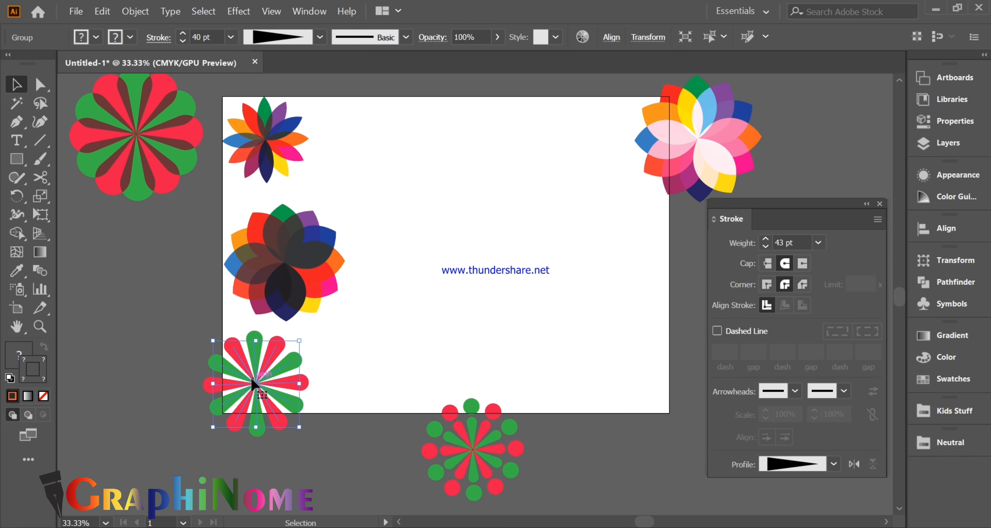
key("ctrl+c")
key("ctrl+v")
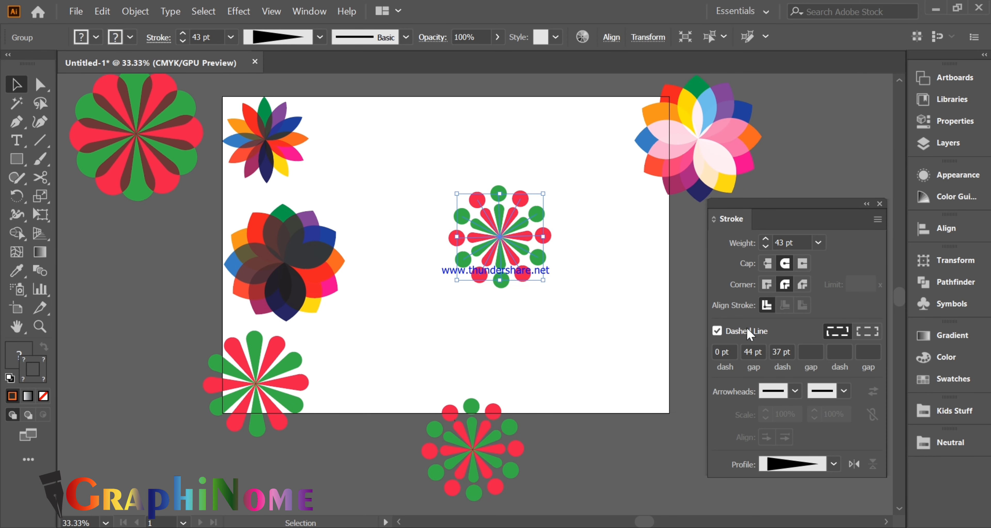
Step: Set the second gap of the pasted flower's dashed stroke to 37 pt
left_click(805, 352)
scroll(804, 351, "up", 20)
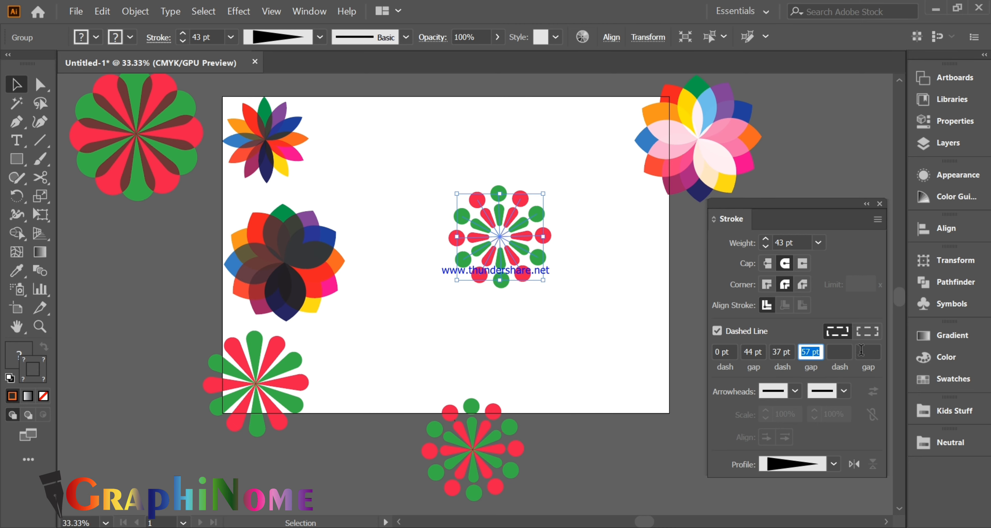
Step: Try a third dash of 1 pt and a third gap of 26 pt on the pasted flower, and clear the third gap
left_click(869, 349)
scroll(869, 349, "up", 1)
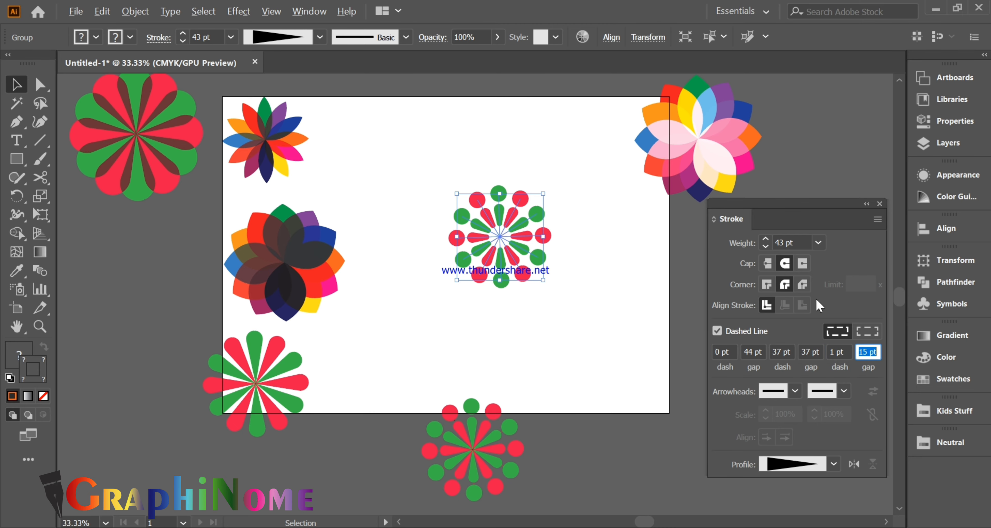
scroll(449, 209, "up", 2)
left_click(668, 231)
left_click(647, 254)
left_click(868, 350)
scroll(868, 350, "up", 2)
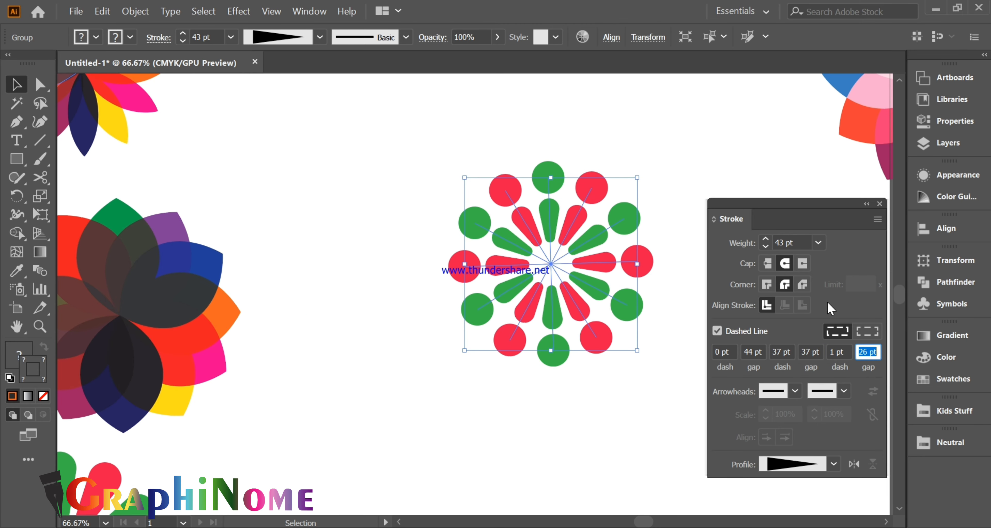
key("BackSpace")
Step: Set the pasted flower's third dash to 9 pt and its first dash to 32 pt
left_click(837, 352)
left_click(734, 352)
key("Up")
key("Up")
key("Up")
key("Up")
key("Up")
key("Up")
key("Up")
key("Up")
key("Up")
key("Up")
key("Up")
key("Up")
key("Up")
key("Up")
key("Up")
key("Up")
key("Up")
key("Up")
key("Up")
key("Up")
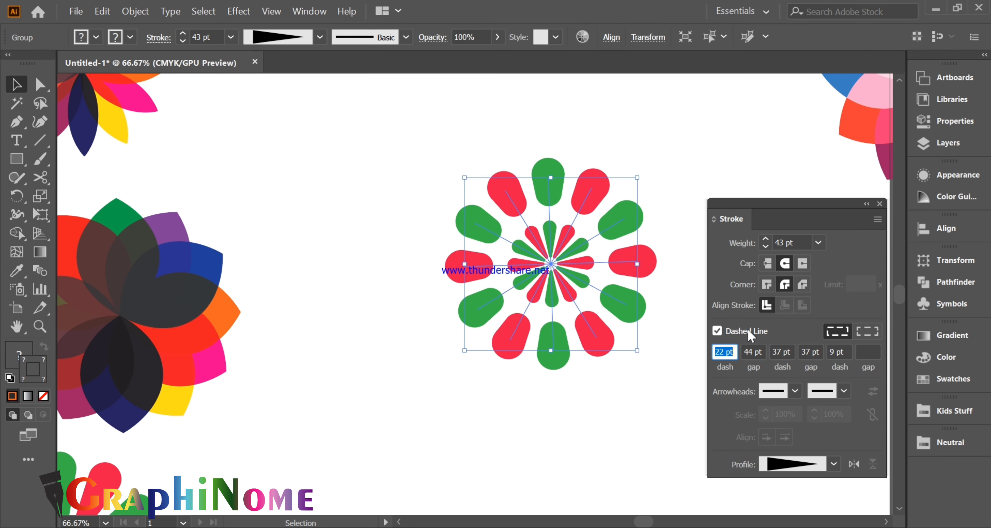
Step: Set the first gap of the pasted flower's dashed stroke to 29 pt
left_click(750, 351)
key("Up")
key("Up")
key("Up")
key("Up")
key("Up")
key("Up")
key("Up")
key("Up")
key("Up")
key("Up")
key("Up")
key("Up")
key("Up")
key("Up")
key("Up")
key("Up")
key("Up")
key("Up")
key("Up")
key("Up")
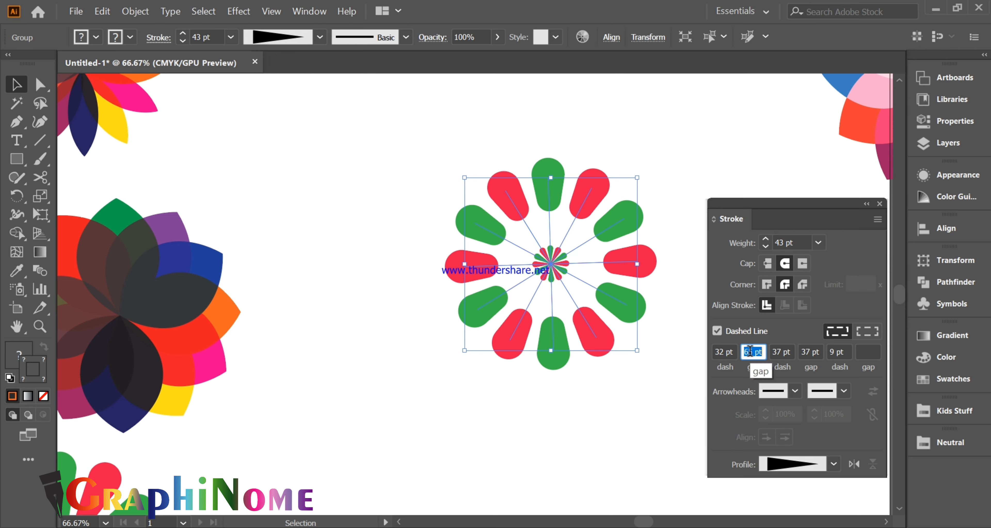
key("Down")
key("Down")
key("Down")
key("Down")
key("Down")
key("Down")
key("Down")
key("Down")
key("Down")
key("Down")
key("Down")
key("Down")
key("Down")
key("Down")
key("Down")
key("Down")
key("Down")
key("Down")
key("Down")
key("Down")
key("Down")
key("Down")
key("Down")
key("Down")
key("Down")
key("Down")
key("Down")
key("Down")
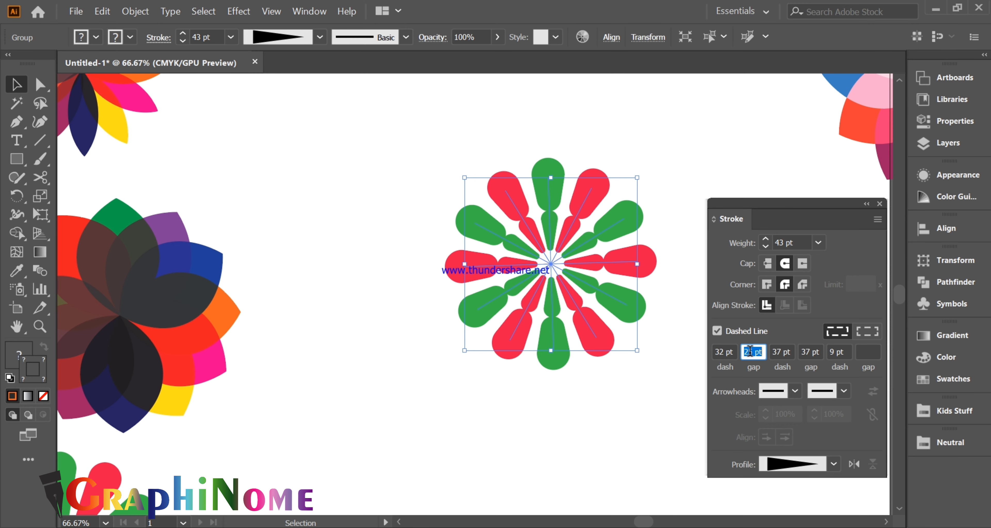
Step: Set the pasted flower's second dash to 53 pt and its second gap to 40 pt
left_click(790, 348)
key("Up")
key("Up")
key("Up")
key("Up")
key("Up")
key("Up")
key("Up")
key("Up")
key("Up")
key("Up")
key("Up")
key("Up")
key("Up")
key("Up")
key("Up")
key("Up")
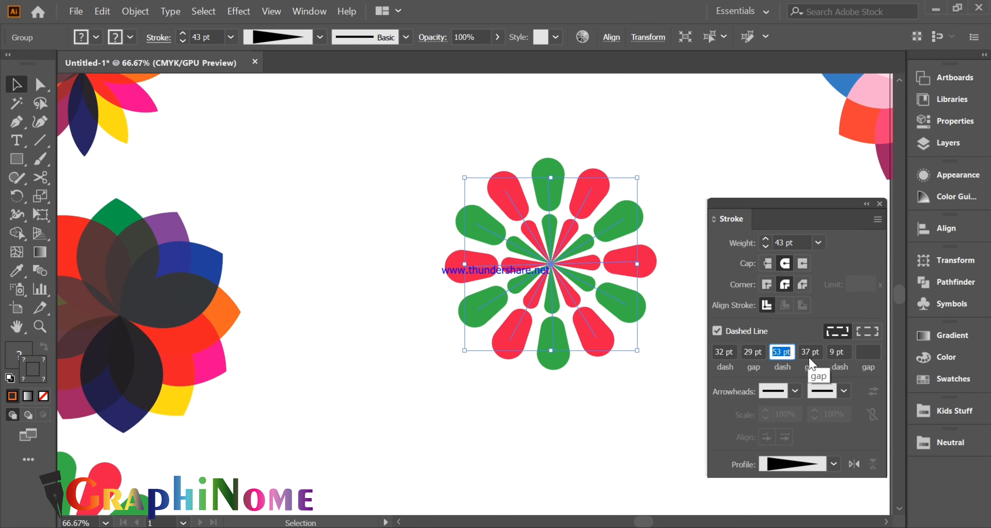
left_click(811, 351)
key("Up")
key("Up")
key("Up")
left_click(866, 351)
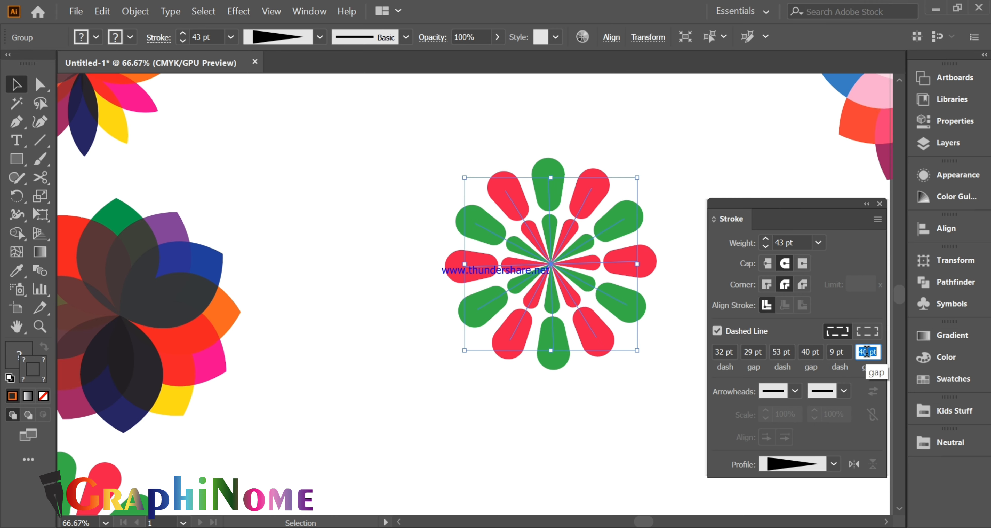
Step: Move the finished dashed green-and-red flower to the artboard's lower-right corner
scroll(484, 273, "down", 3, "alt")
left_click_drag(608, 383, 608, 383)
left_click(385, 133)
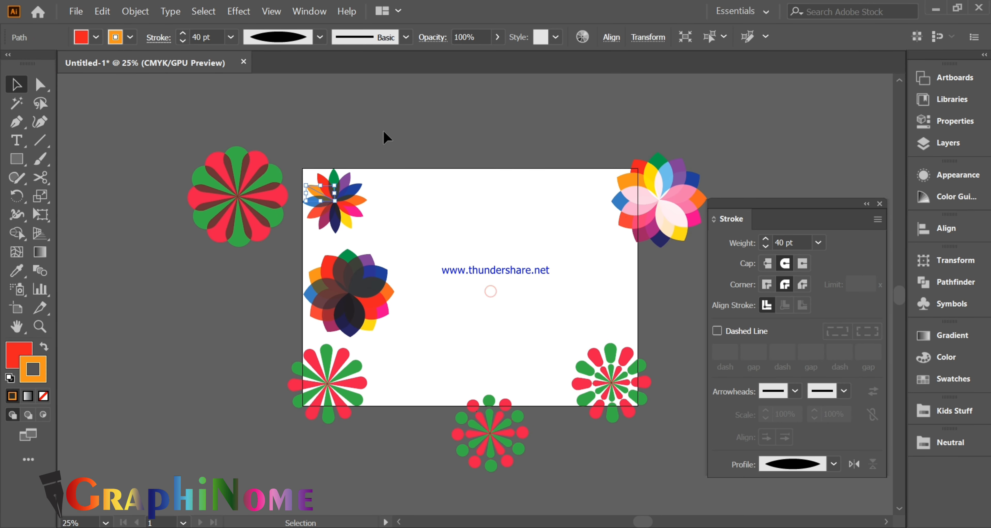
Step: Duplicate the large green-and-red flower outside the artboard into its centre, reduce its stroke weight to 80 pt and enable its dashed stroke
left_click_drag(265, 199, 515, 272, "alt")
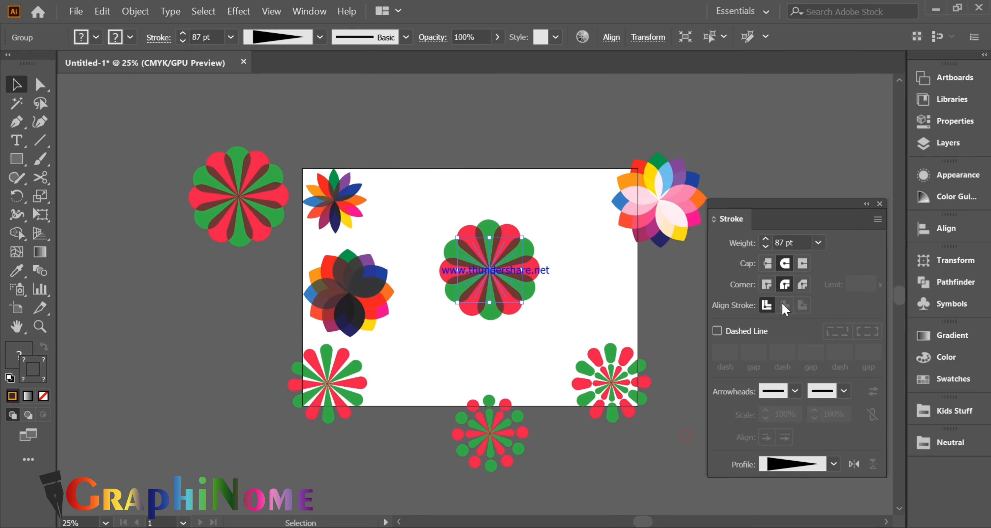
left_click(766, 246)
left_click(717, 330)
key("ctrl+1")
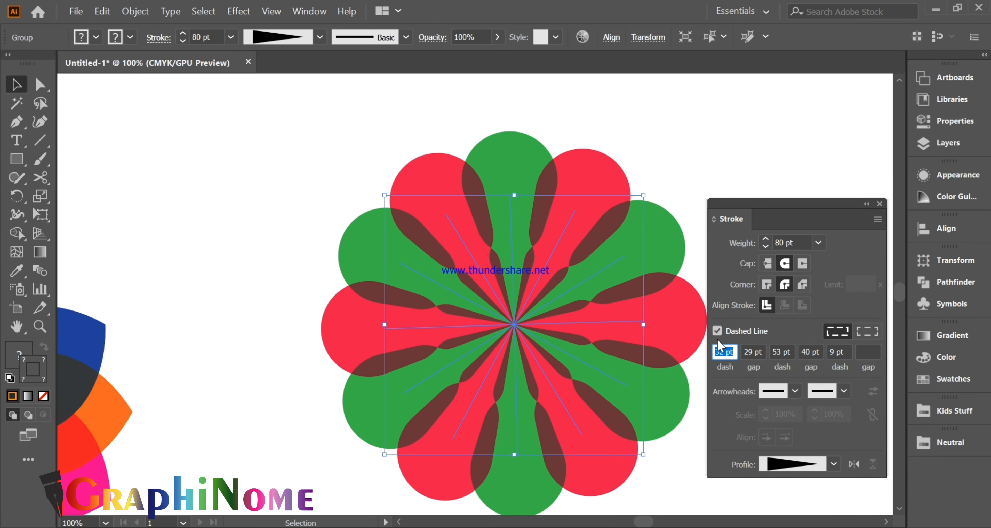
Step: Set the duplicated green-and-red flower's first dash to 18 pt and its first gap to 53 pt
scroll(718, 348, "up", 20)
left_click(760, 352)
scroll(764, 352, "up", 15)
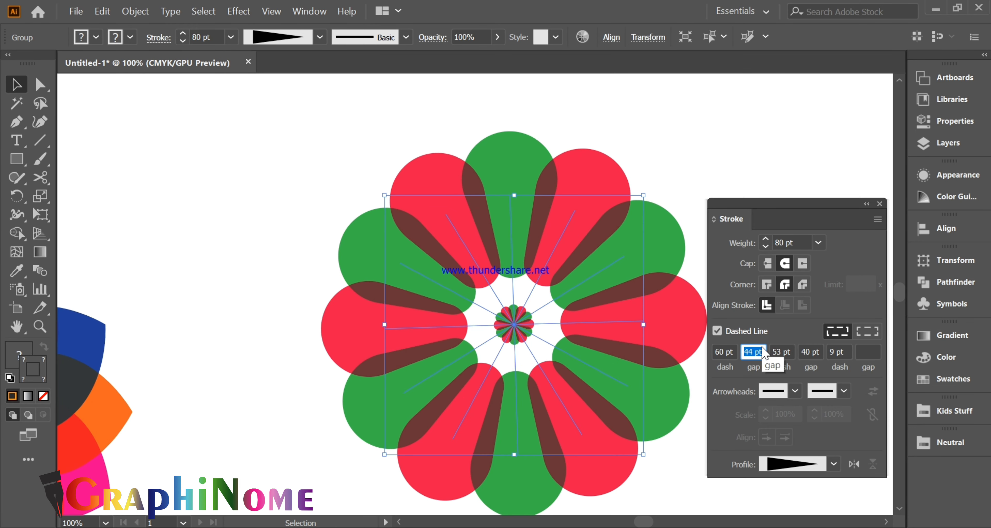
scroll(764, 352, "down", 20)
left_click(737, 351)
scroll(737, 351, "down", 20)
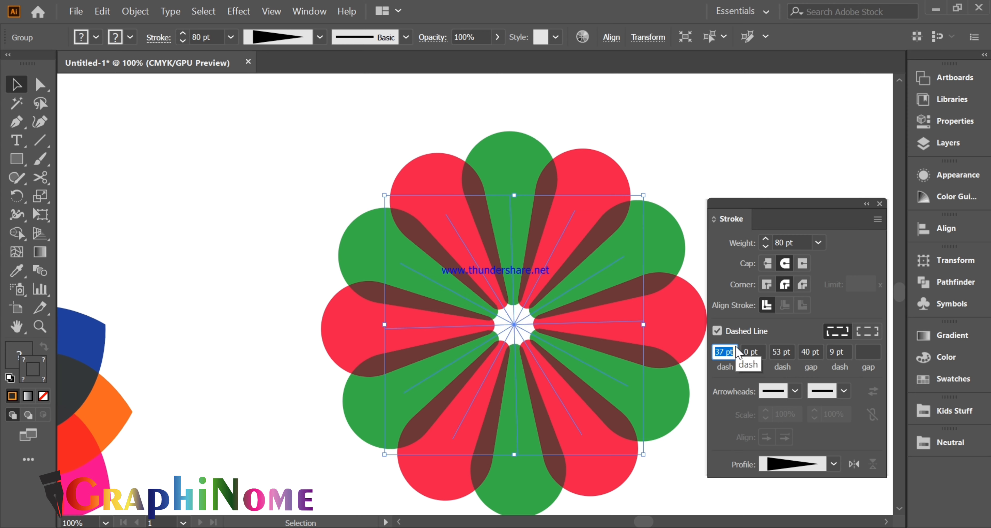
scroll(737, 351, "down", 19)
left_click(755, 351)
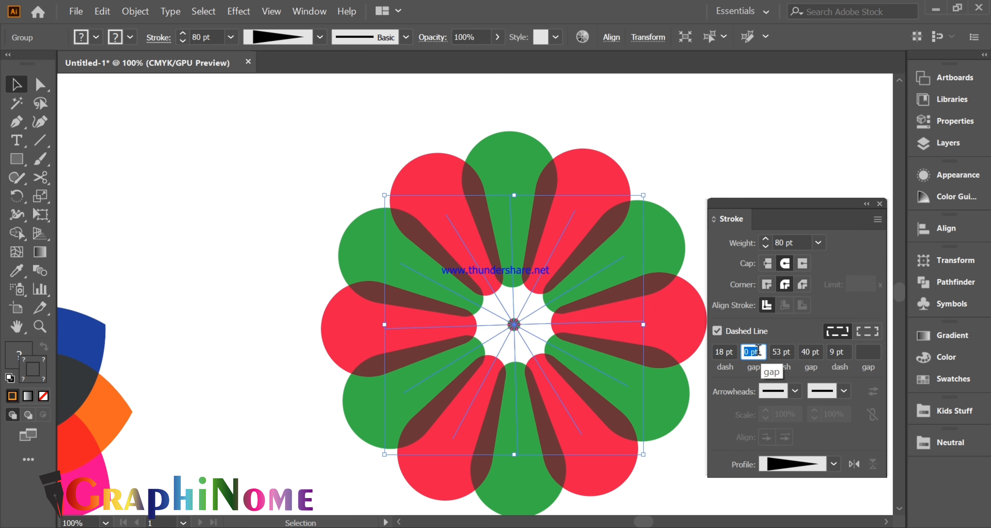
scroll(757, 351, "up", 20)
Step: Set the duplicated flower's second dash to 59 pt, second gap to 60 pt and third dash to 29 pt, leaving the third gap empty
left_click(781, 351)
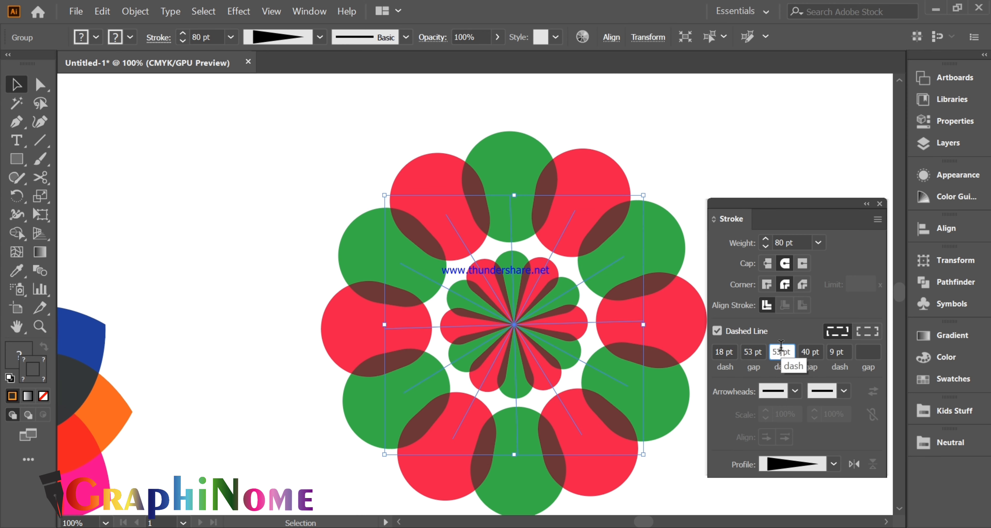
left_click(811, 351)
scroll(813, 350, "up", 1)
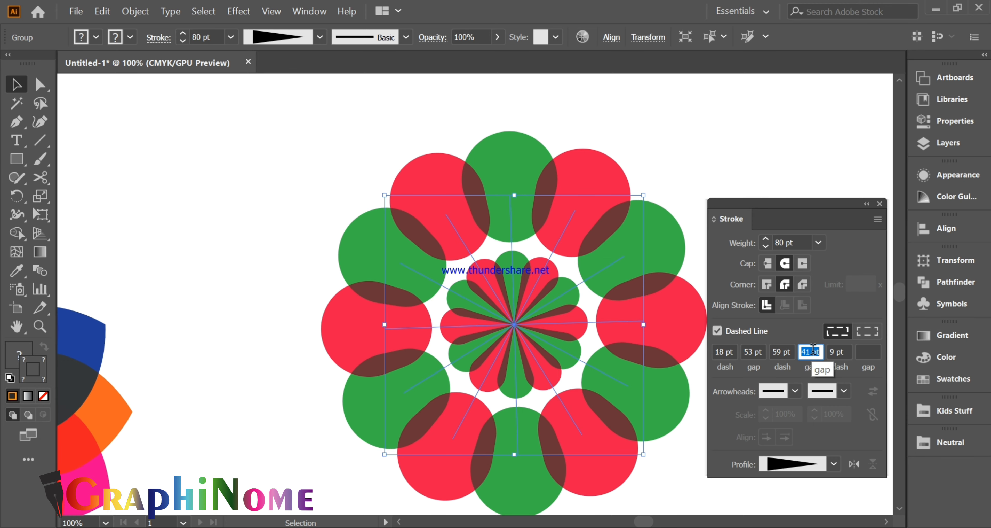
left_click(840, 352)
left_click(865, 352)
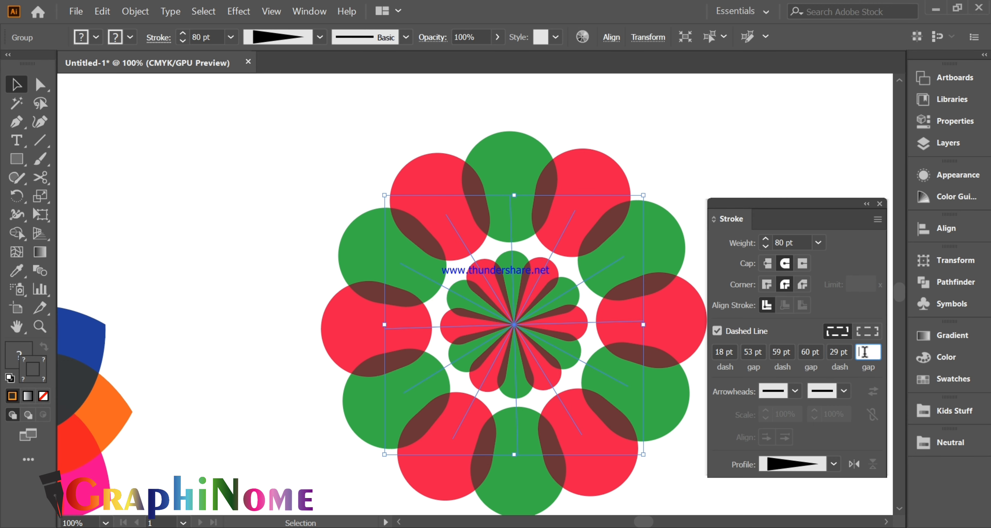
key("Delete")
Step: Delete the dashed green-and-red flower from the artboard's centre
scroll(604, 251, "down", 3)
left_click(610, 315)
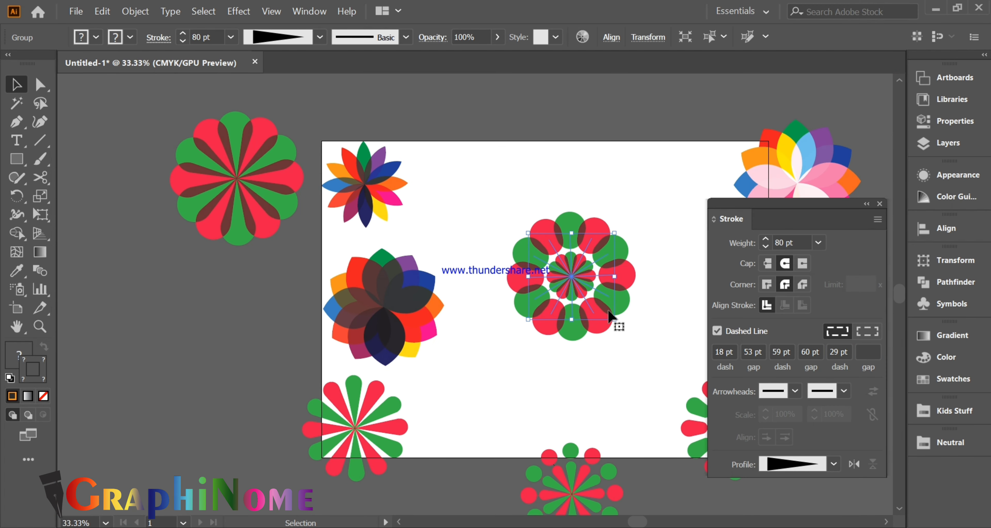
key("Delete")
Step: Paste a copy of the small multicoloured flower from the artboard's upper-left corner and move it to the open area in the centre
left_click_drag(408, 224, 407, 200)
left_click(397, 177)
left_click_drag(446, 131, 357, 187)
key("ctrl+c")
key("ctrl+v")
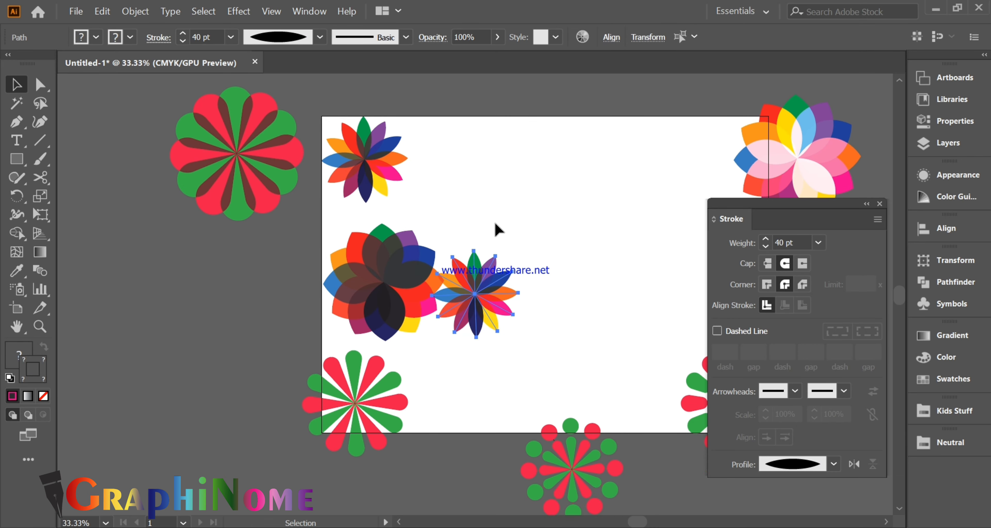
left_click_drag(480, 278, 576, 239)
Step: Enable the dashed stroke on the copied multicoloured flower and set its first gap to 47 pt
scroll(576, 244, "up", 5)
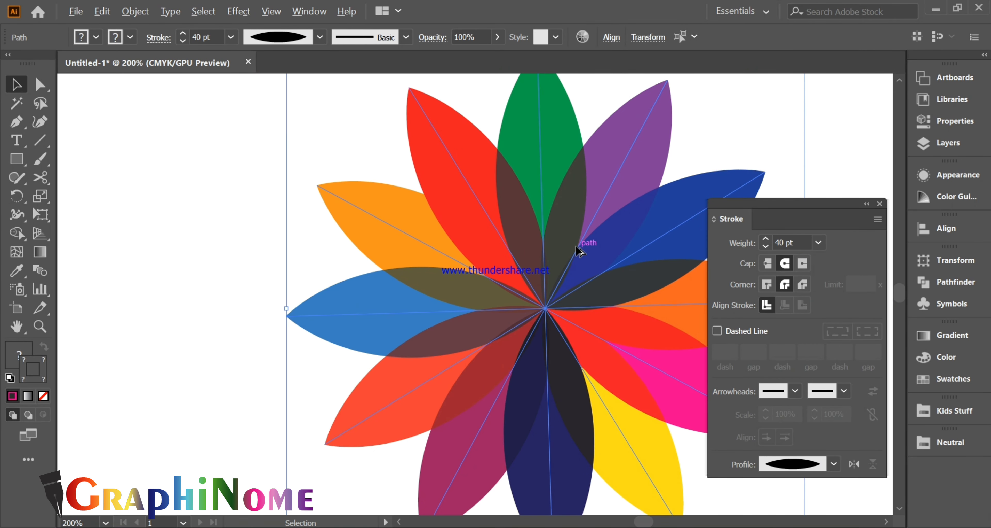
scroll(552, 222, "down", 3)
scroll(563, 223, "up", 2)
scroll(554, 278, "down", 2)
left_click(729, 331)
scroll(570, 265, "up", 3)
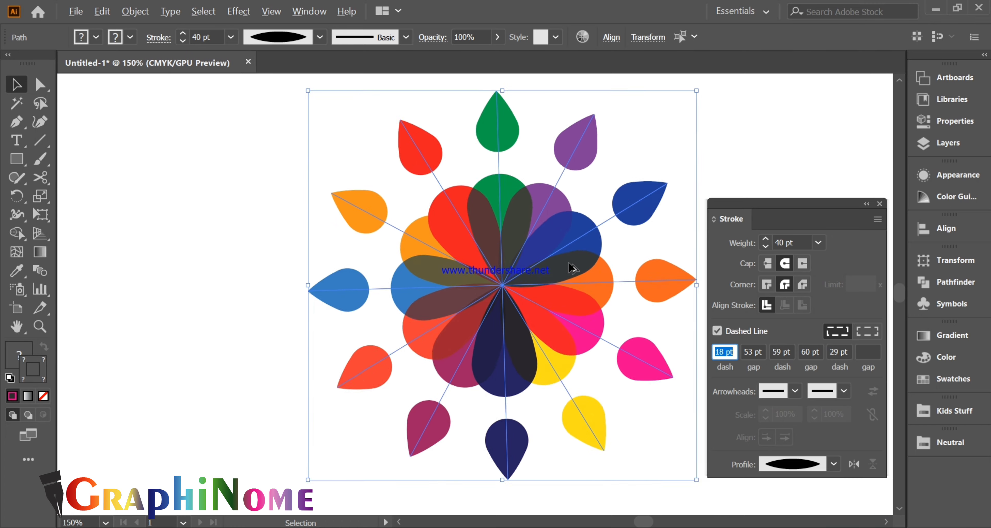
scroll(570, 263, "down", 2)
left_click(756, 354)
key("Down")
key("Down")
key("Down")
key("Down")
key("Down")
key("Down")
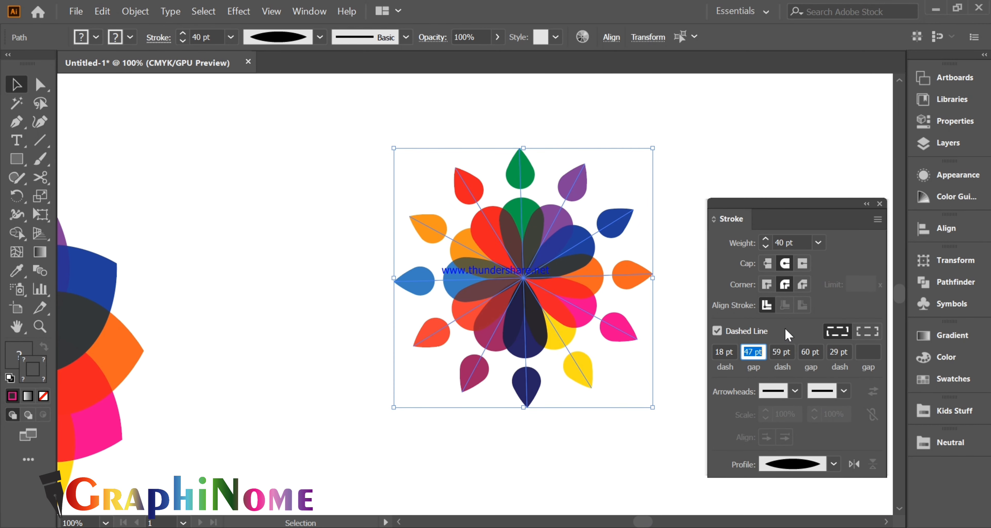
Step: Set the multicoloured flower's first dash to 13 pt and its second dash to 54 pt
key("Down")
key("Down")
key("Down")
key("Down")
key("Down")
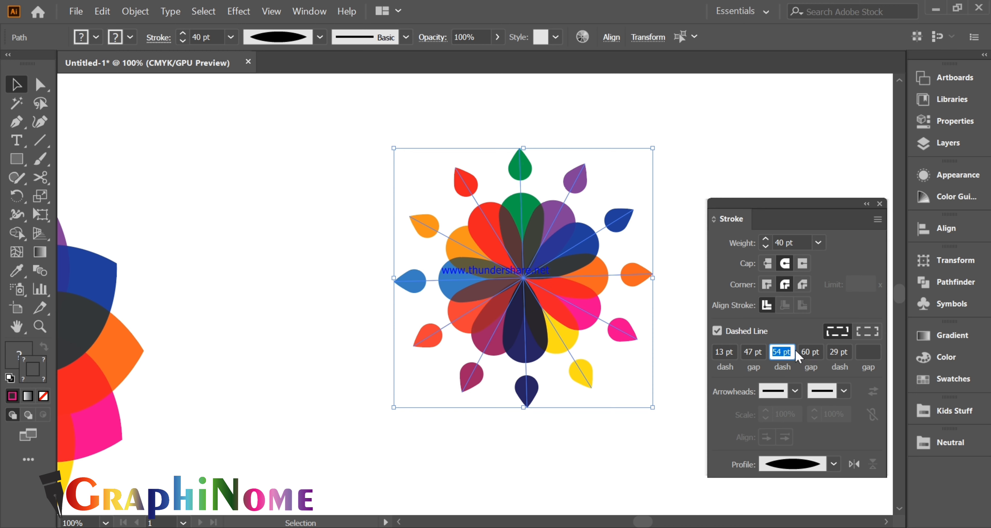
Step: Set the multicoloured flower's second gap to 55 pt and its third dash to 27 pt, and deselect it
left_click(811, 351)
key("Down")
key("Down")
key("Down")
left_click(836, 348)
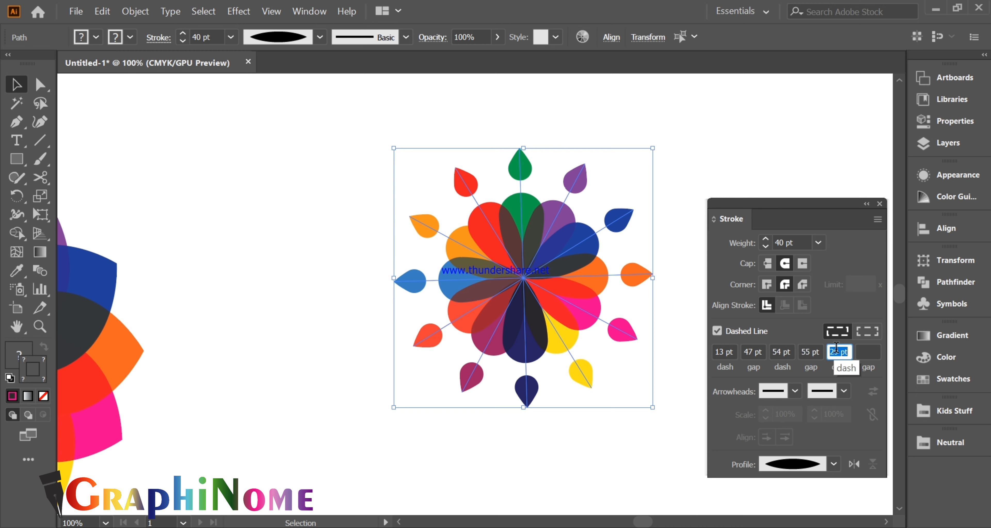
left_click(393, 159)
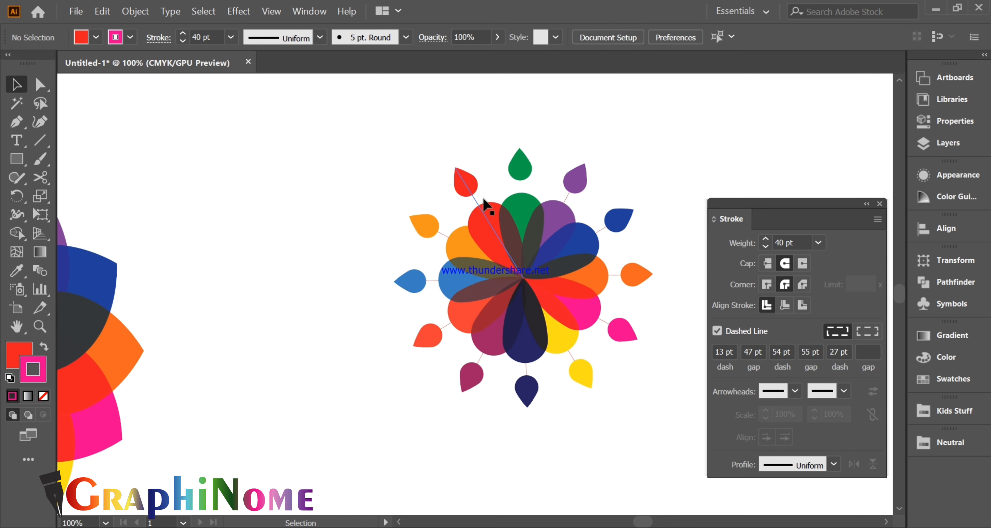
Step: Move the dashed multicoloured flower down beside the green-and-red flower at the artboard's lower-left corner
scroll(399, 169, "down", 3)
left_click_drag(413, 169, 452, 214)
left_click_drag(452, 214, 382, 328)
Step: Paste another copy of the small upper-left multicoloured flower and place it in the artboard's open centre
left_click_drag(292, 89, 230, 117)
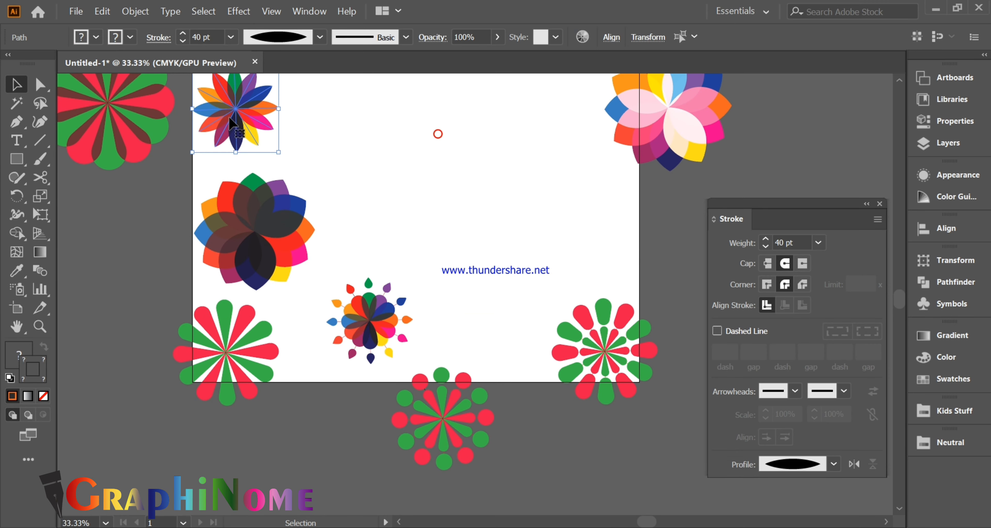
key("ctrl+c")
key("ctrl+v")
left_click_drag(486, 281, 496, 202)
Step: Reduce the stroke weight of the new multicoloured copy to 20 pt
left_click(765, 247)
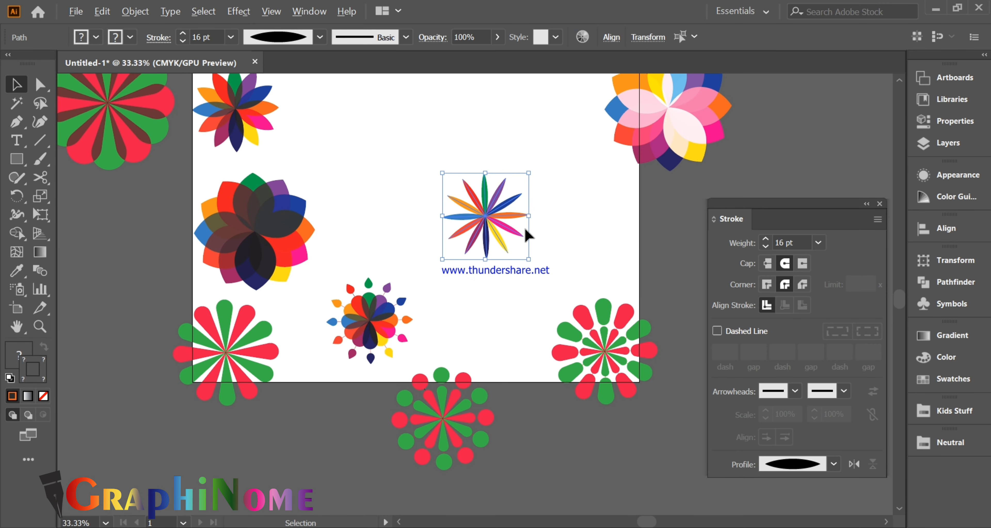
scroll(526, 230, "up", 3)
left_click_drag(511, 314, 531, 339)
left_click(766, 239)
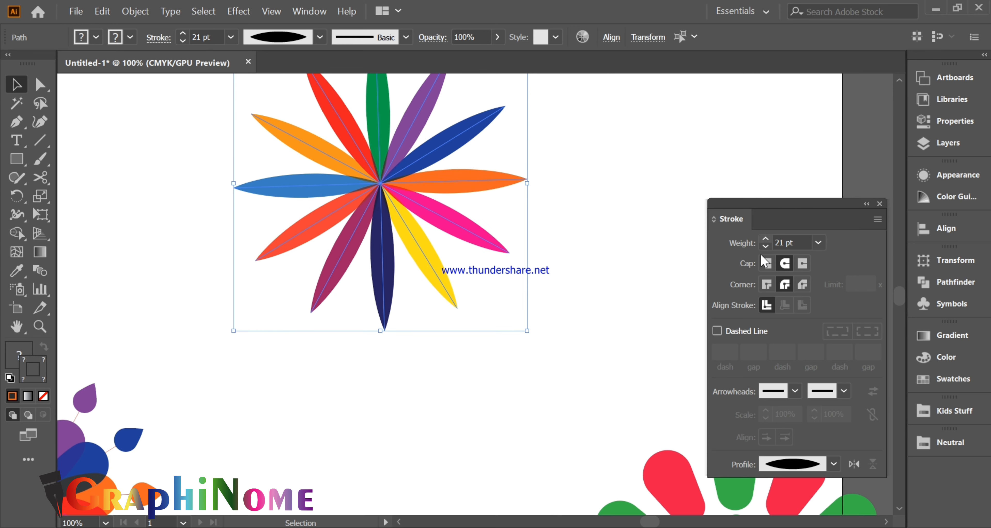
left_click(766, 246)
Step: Enable the dashed stroke on the thin-petalled flower, try the butt cap and restore the round cap
left_click(733, 332)
left_click(768, 264)
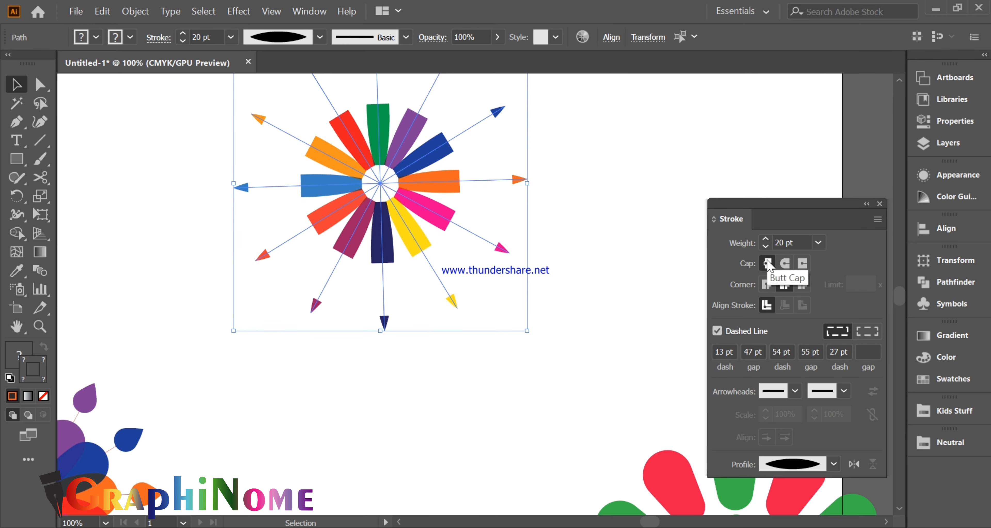
left_click(785, 263)
Step: Set the thin-petalled flower's second dash, second gap and third dash to 0 pt
scroll(505, 210, "down", 2)
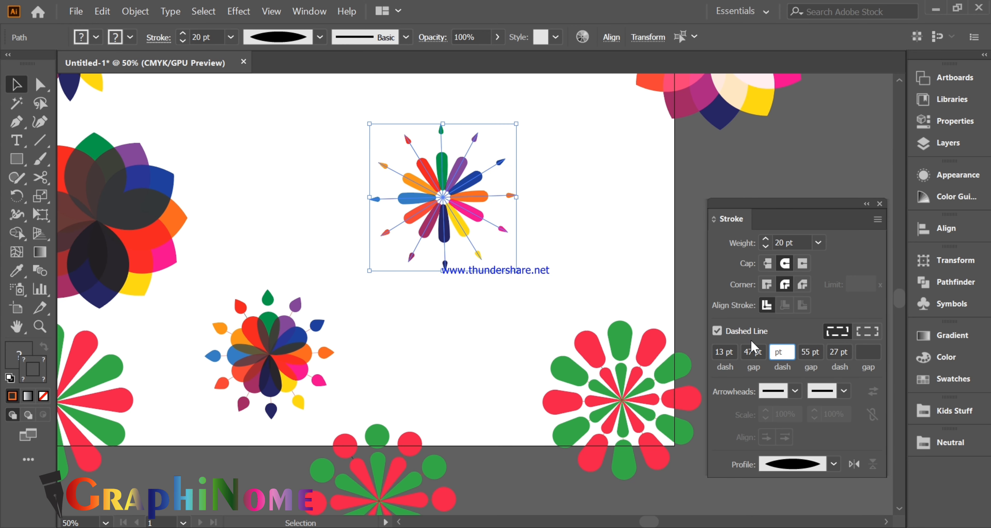
key("Tab")
type("0")
key("Tab")
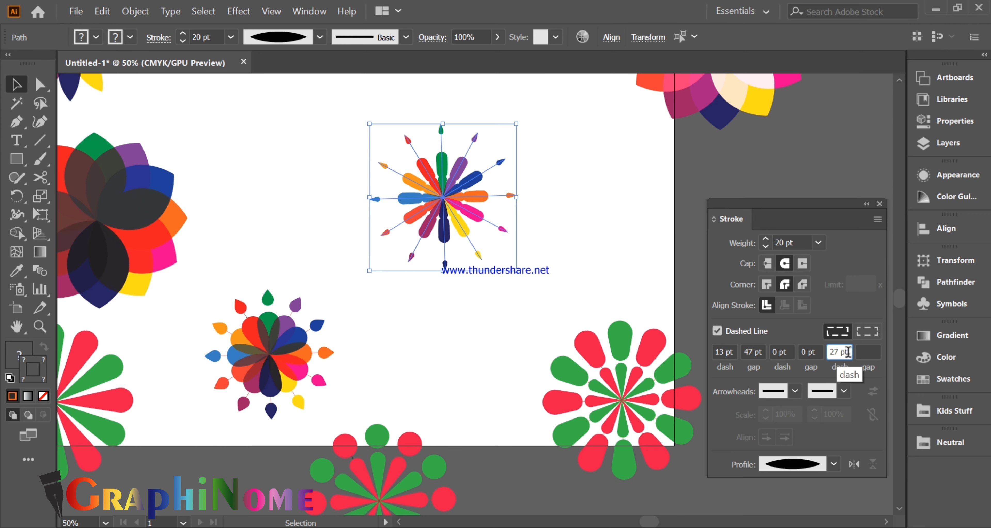
key("Return")
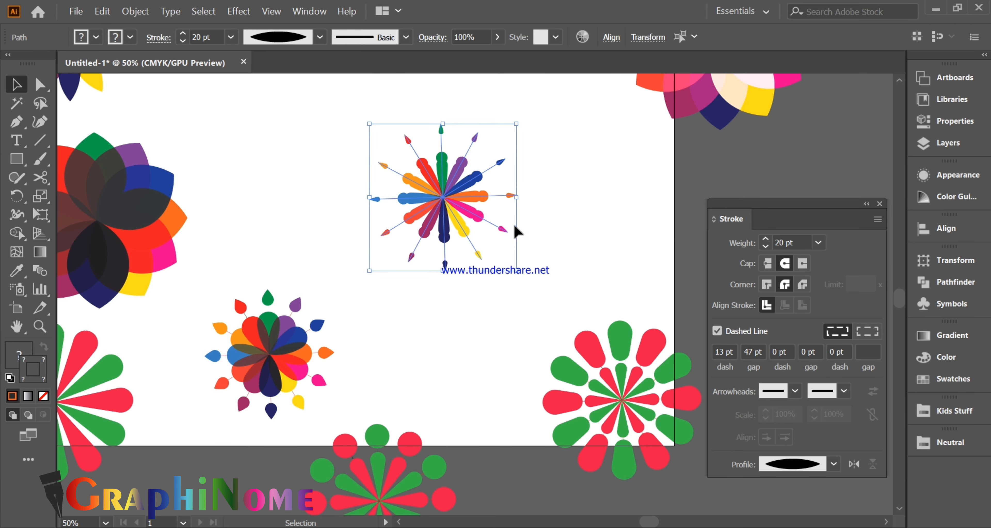
Step: Set the thin-petalled flower's first dash to 11 pt and first gap to 46 pt, and deselect it
key("Down")
key("Down")
key("Down")
key("Down")
key("Down")
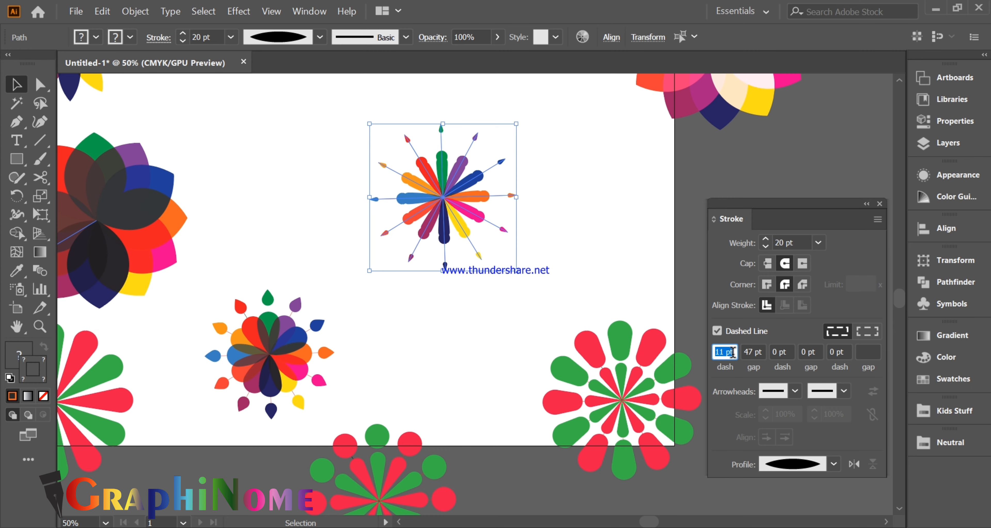
scroll(764, 351, "up", 3)
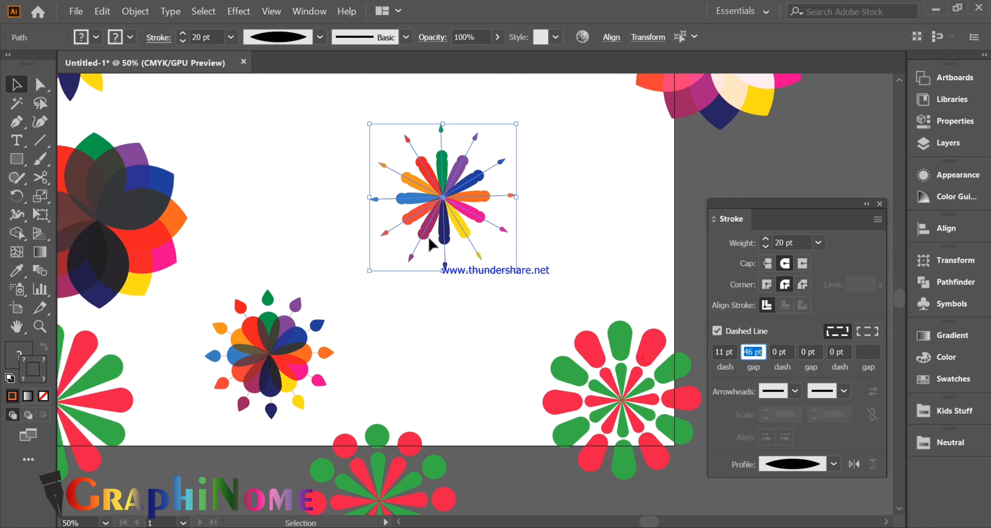
left_click(340, 186)
scroll(340, 186, "up", 1)
scroll(398, 218, "up", 2)
scroll(398, 218, "down", 4)
scroll(393, 203, "up", 2)
scroll(393, 203, "down", 1)
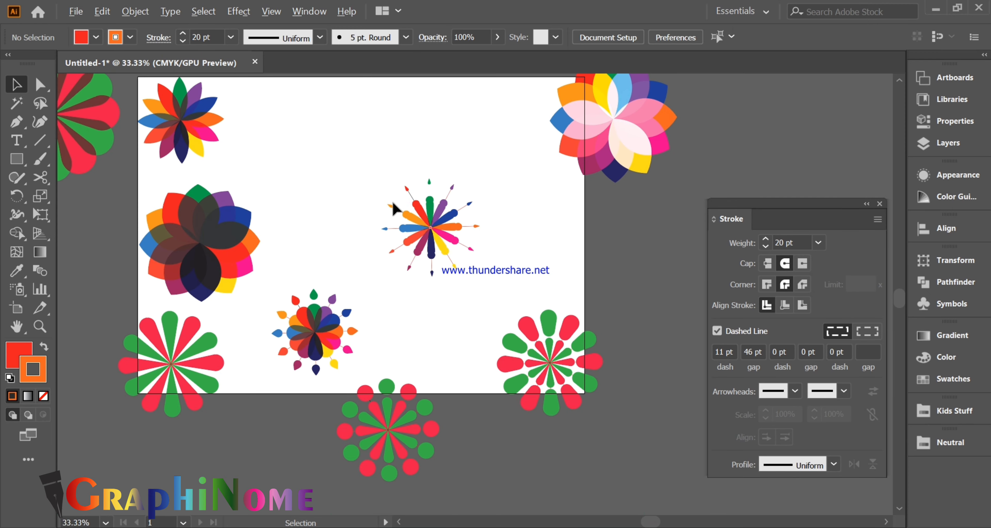
Step: Group the thin-petalled multicoloured flower and move it off the artboard, just beyond its right edge
left_click_drag(366, 169, 469, 276)
right_click(436, 234)
left_click(475, 320)
left_click_drag(429, 235, 649, 265)
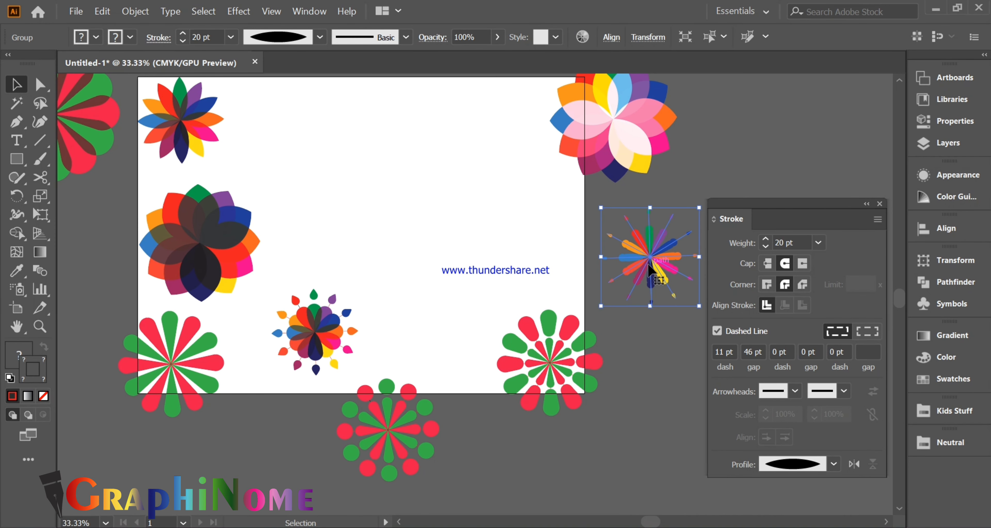
Step: Duplicate the red-and-green flower at the artboard's lower left corner and place the copy in the empty upper middle of the artboard
left_click(189, 369)
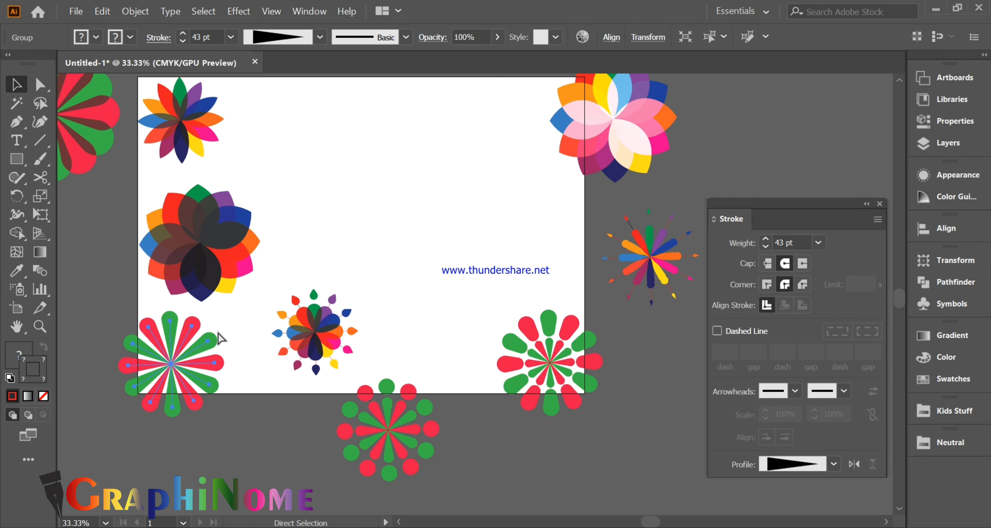
key("ctrl+c")
key("ctrl+v")
left_click_drag(452, 291, 403, 183)
Step: Apply the pointed width profile with an off-centre bulge to the red-and-green copy and flip it along the strokes
left_click(834, 464)
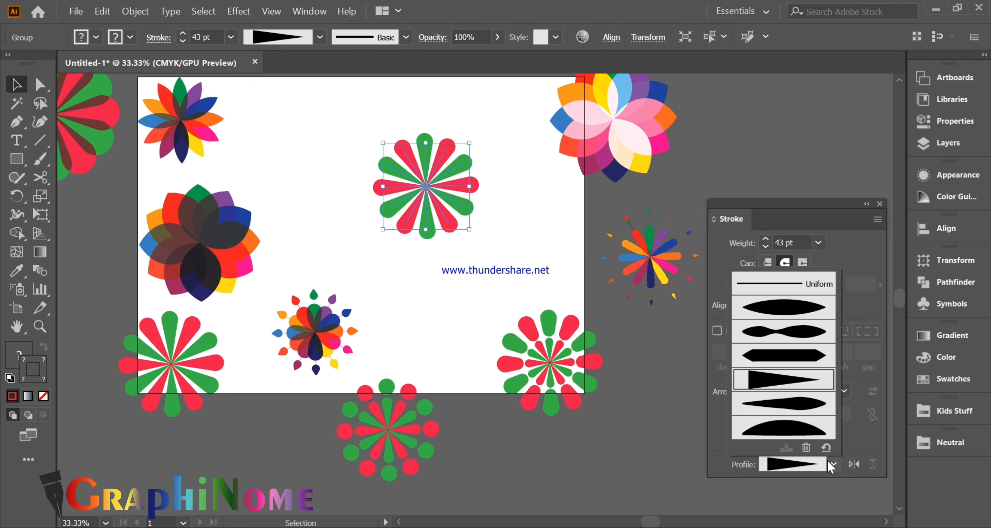
left_click(811, 410)
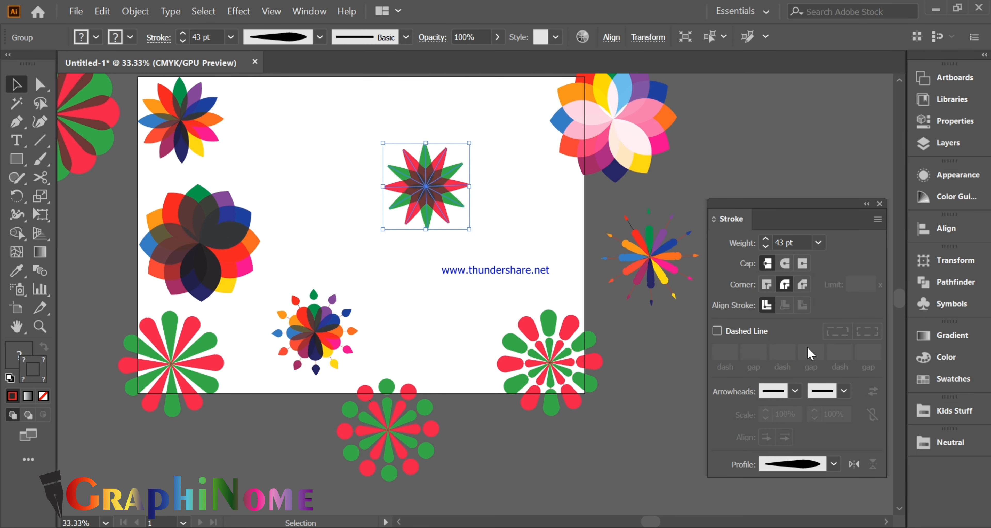
left_click(855, 464)
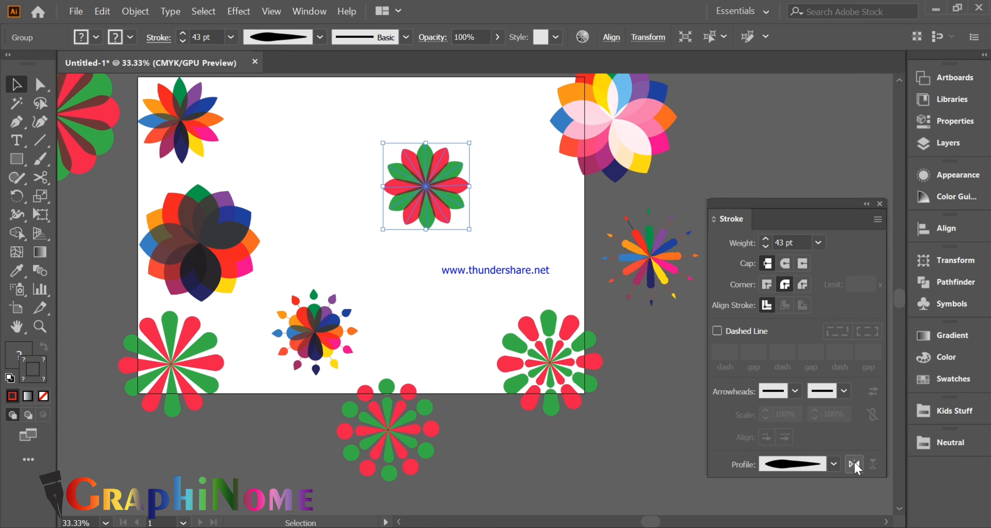
Step: Try heavier and lighter strokes on the red-and-green copy, ending at a weight of 40 pt
left_click(766, 239)
left_click(767, 239)
left_click(766, 239)
left_click(766, 238)
left_click(766, 238)
left_click(766, 246)
left_click(766, 246)
left_click(766, 246)
left_click(766, 246)
left_click(766, 246)
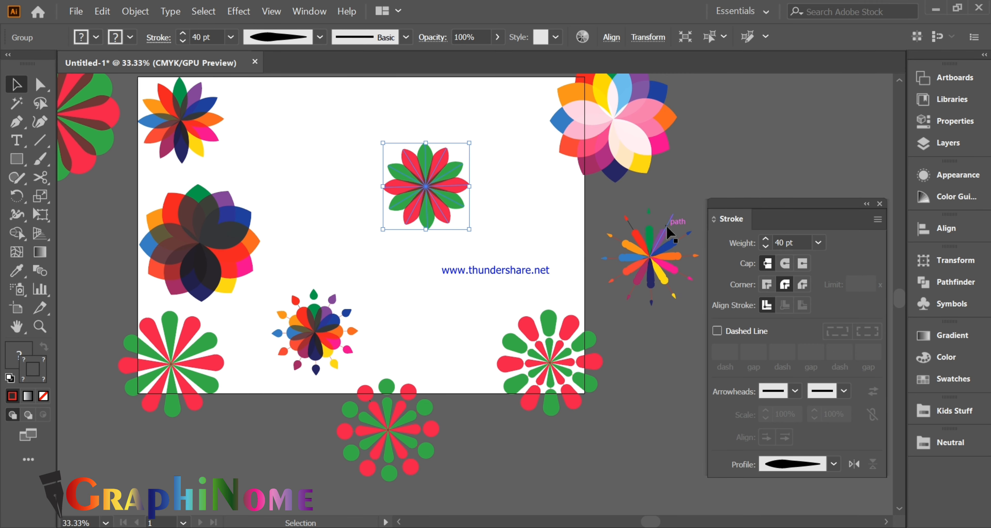
Step: Enlarge the red-and-green copy slightly and set its stroke weight to 48 pt
left_click_drag(470, 231, 491, 251)
scroll(418, 138, "up", 2)
left_click(766, 239)
left_click(766, 239)
left_click(766, 239)
left_click(766, 238)
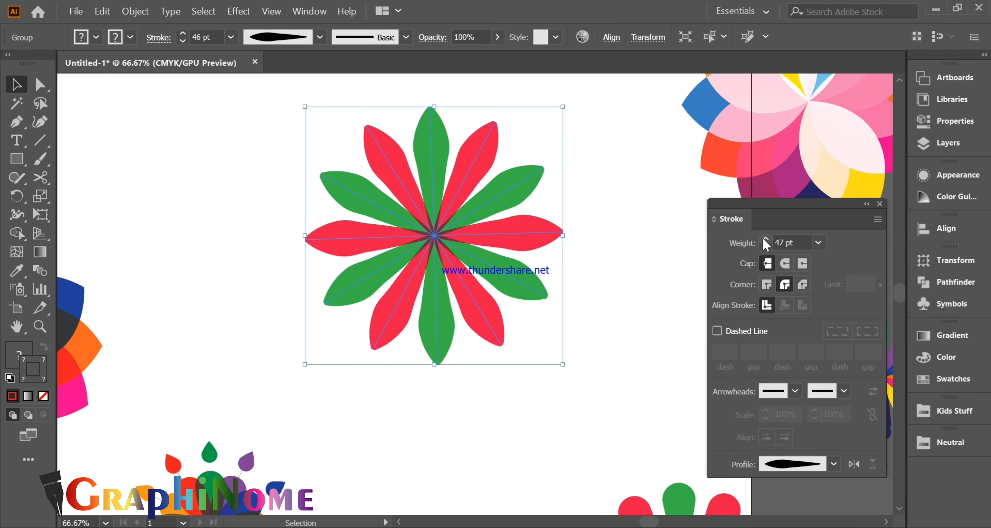
left_click(765, 239)
Step: Move the 48 pt red-and-green flower above the artboard's top edge and deselect it
left_click(565, 278)
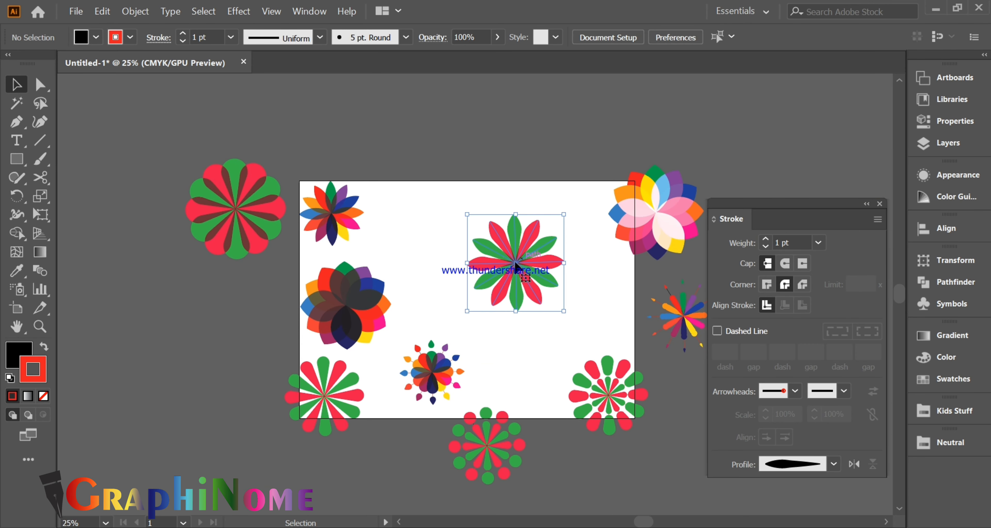
left_click_drag(516, 219, 414, 131)
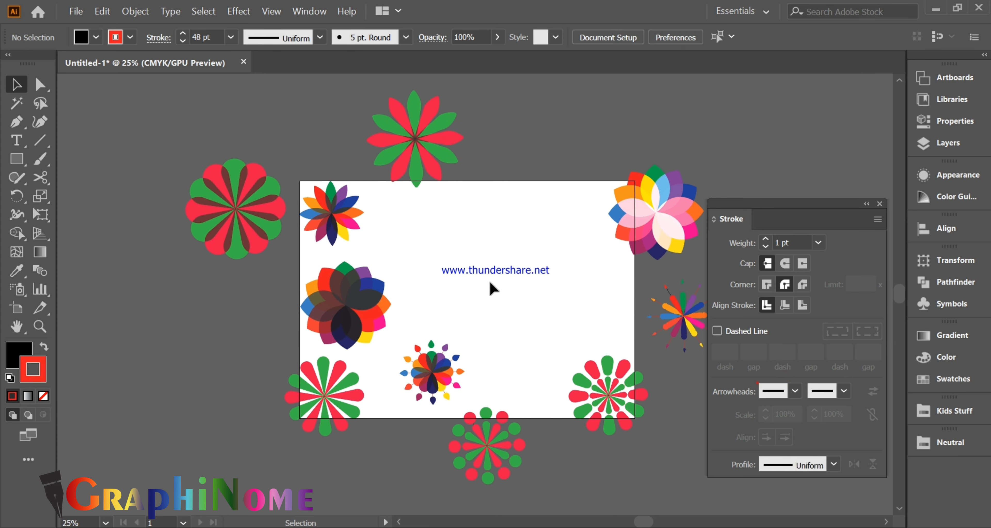
left_click(509, 286)
Step: Paste a fresh copy of the red-and-green flower, try the dashed stroke on it and turn it off again
scroll(430, 307, "up", 2)
left_click(758, 332)
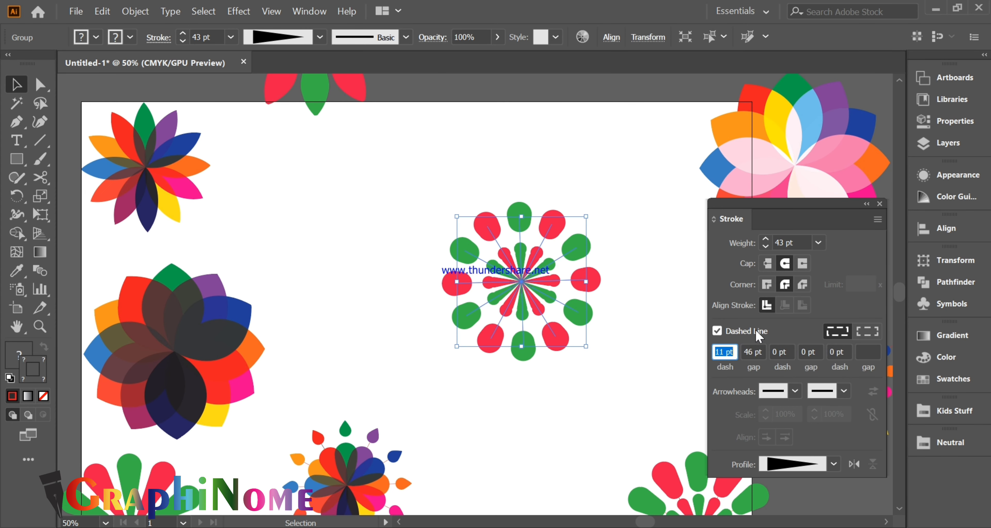
left_click(717, 331)
Step: Apply the pointed off-centre width profile to the new red-and-green copy, reduce its stroke weight slightly and deselect it
left_click(831, 464)
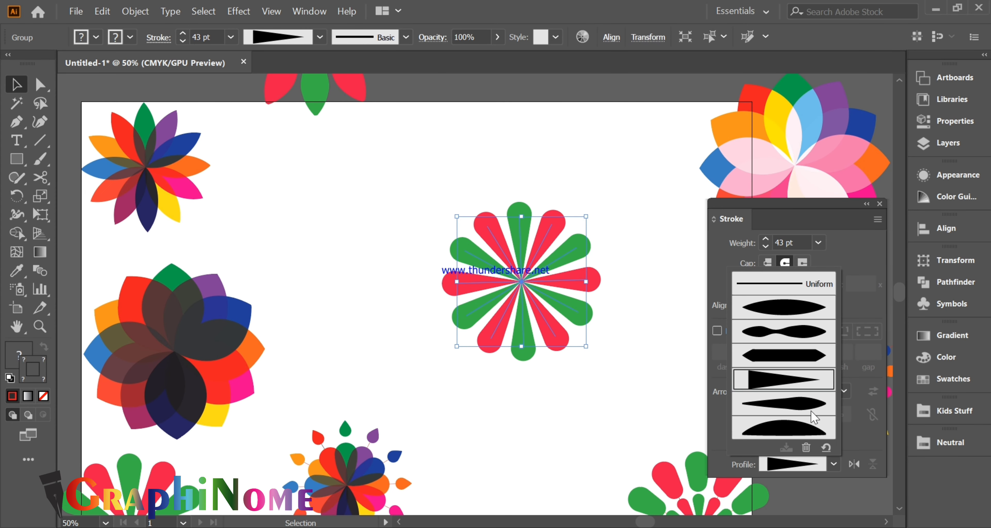
left_click(814, 407)
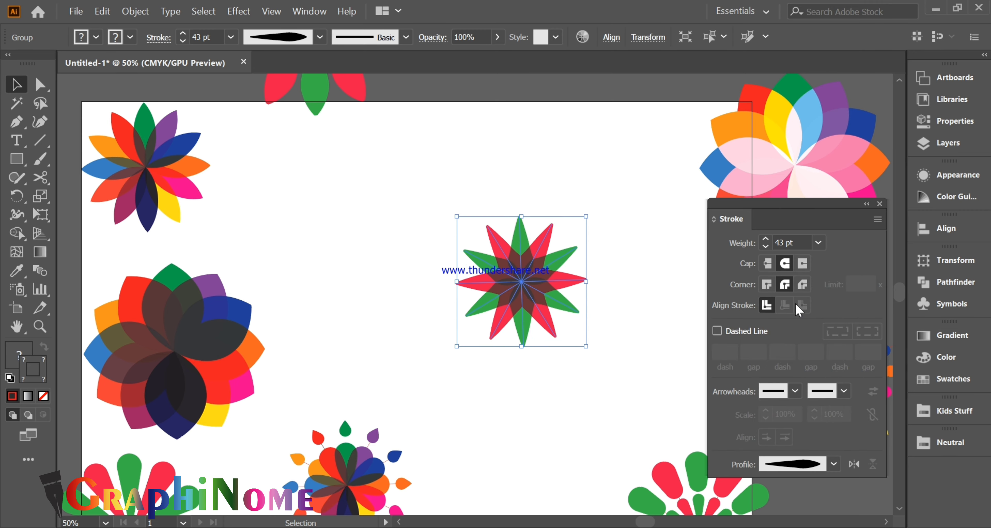
left_click(765, 236)
left_click(766, 244)
left_click(649, 307)
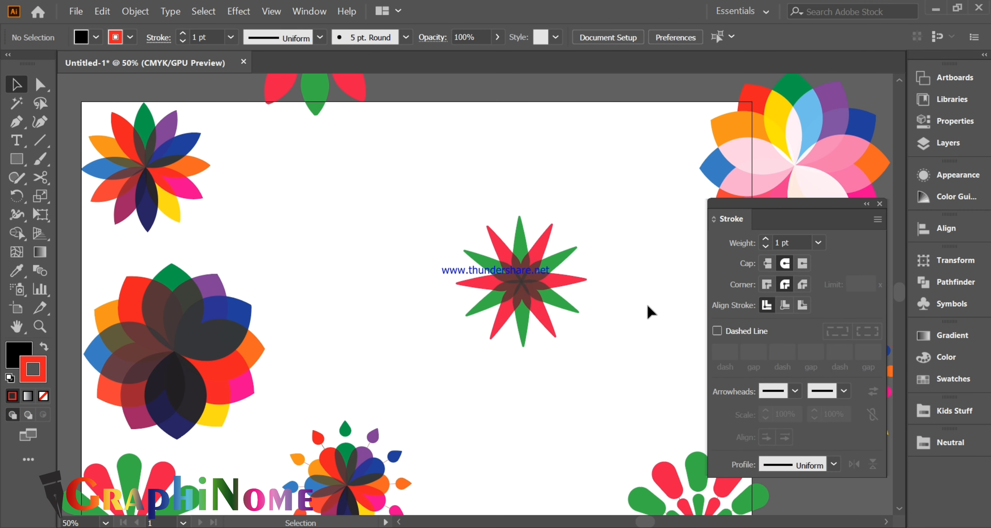
Step: Arrange the pastel, thin-petalled and two dashed red-and-green flowers on the artboard and put the Stroke settings away
scroll(521, 277, "up", 5)
scroll(520, 275, "down", 5)
scroll(445, 301, "up", 2)
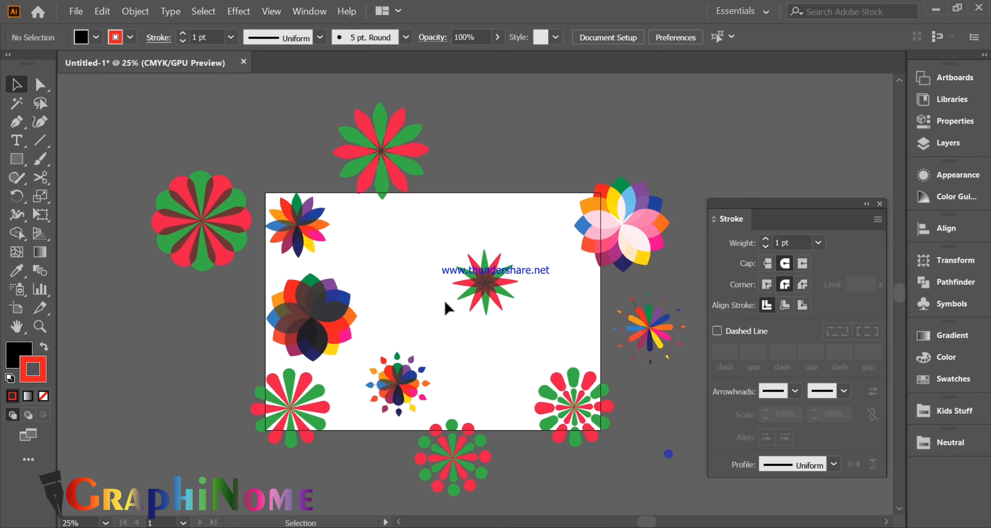
scroll(447, 306, "down", 1)
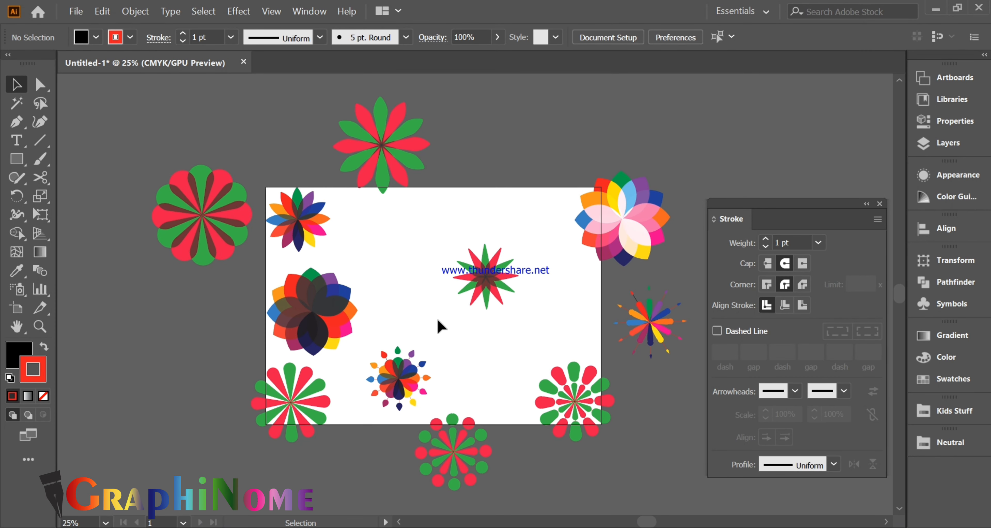
left_click_drag(641, 328, 404, 233)
left_click_drag(593, 230, 555, 227)
left_click_drag(460, 450, 589, 378)
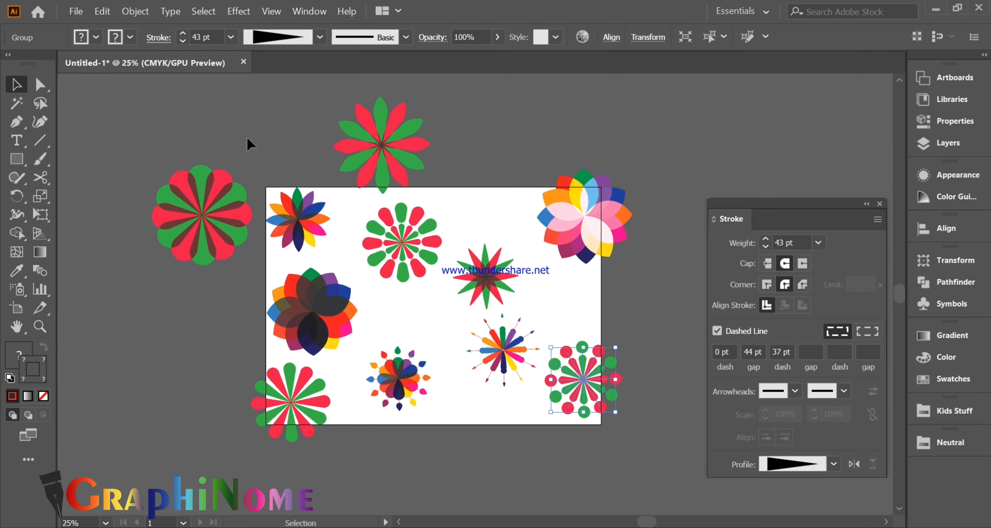
left_click(866, 208)
left_click(302, 14)
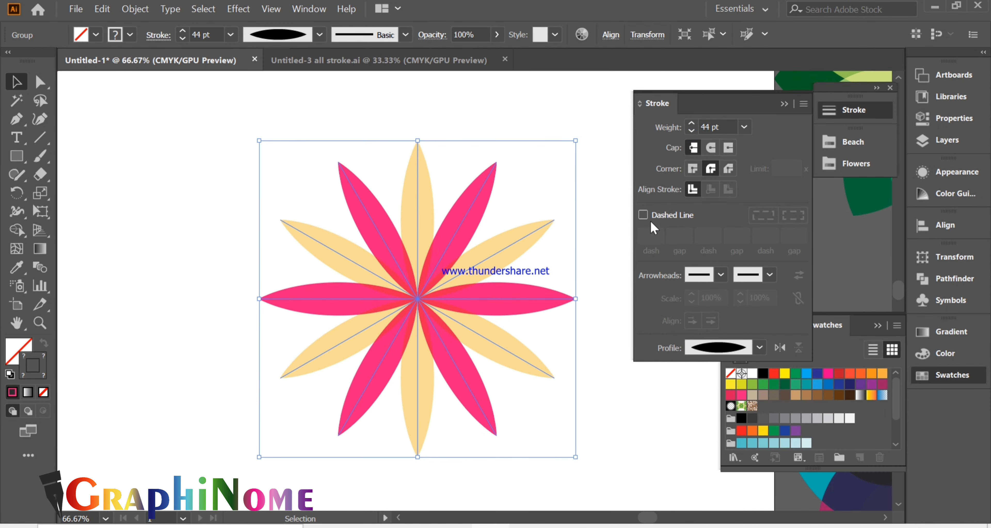
Step: Enable a dashed stroke with 0 pt first dash and gap on the pink-and-yellow flower, and reduce its weight to 28 pt
left_click(651, 220)
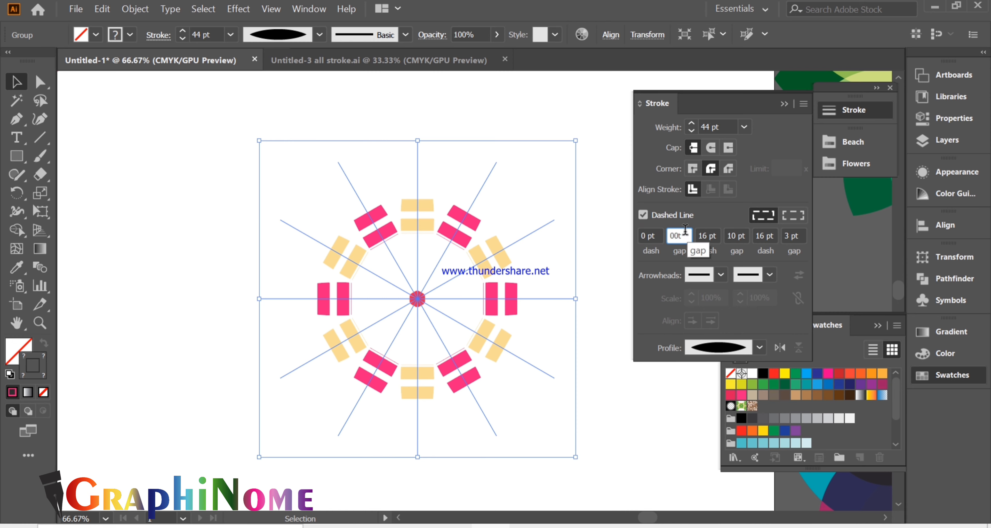
left_click(702, 235)
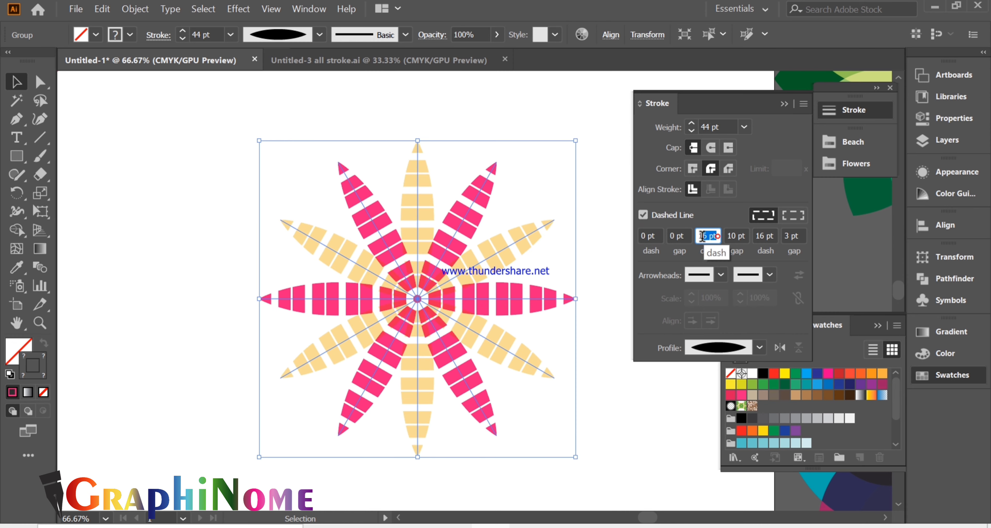
left_click(692, 131)
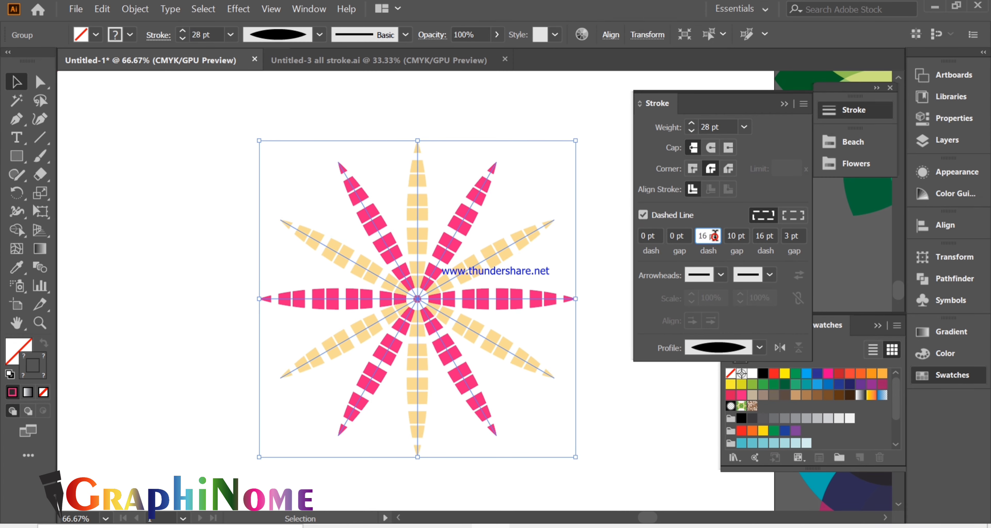
Step: Set the pink-and-yellow flower's second dash and second gap to 9 pt
key("Down")
key("Down")
key("Down")
key("Down")
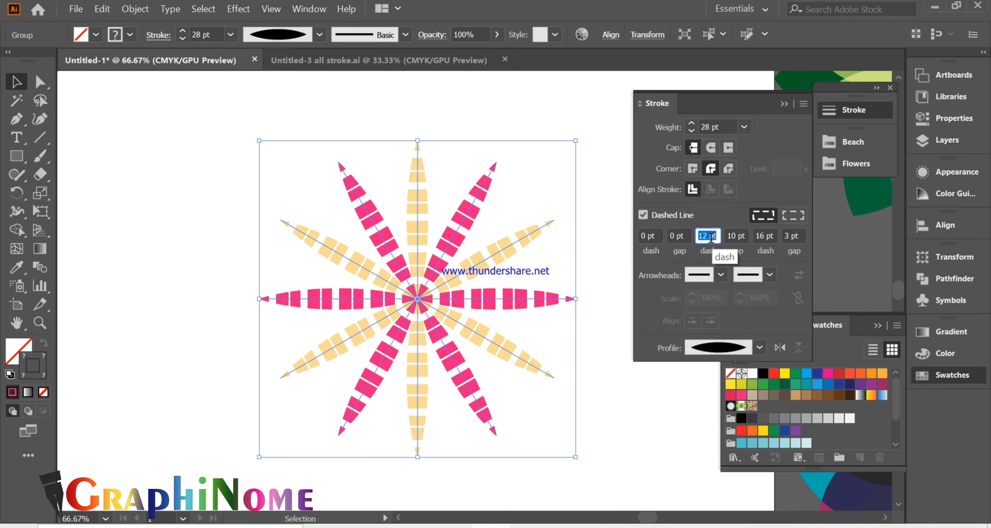
key("Down")
key("Down")
key("Down")
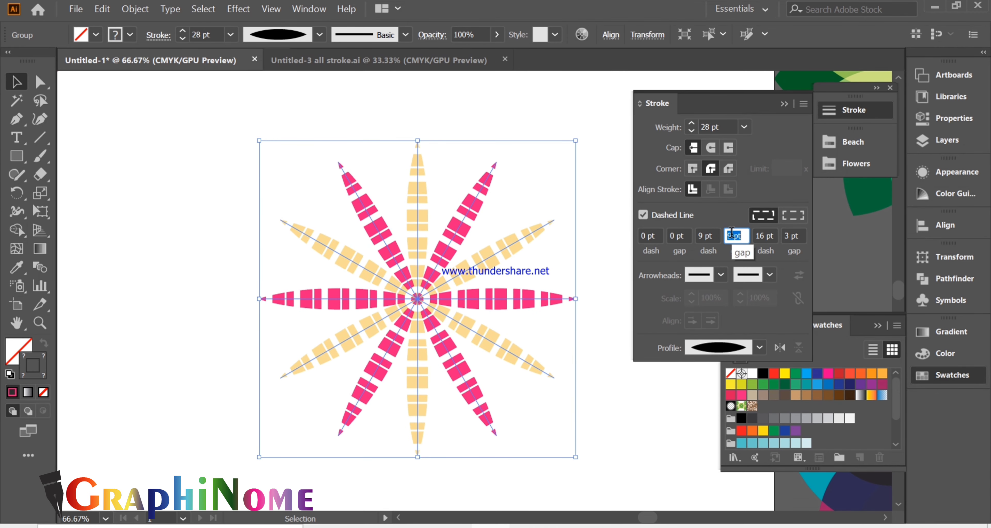
Step: Increase the first gap and the first dash of the pink-and-yellow flower by a few points
left_click(671, 235)
key("Up")
key("Up")
key("Up")
key("Up")
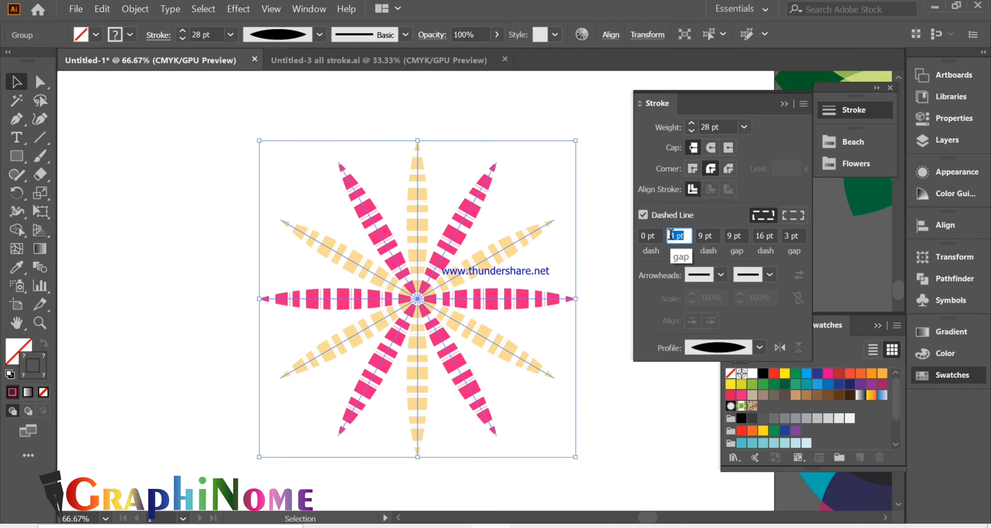
left_click(656, 236)
key("Up")
key("Up")
key("Up")
key("Up")
Step: Fit the artboard in the window and look over the arranged flower designs
left_click(304, 190)
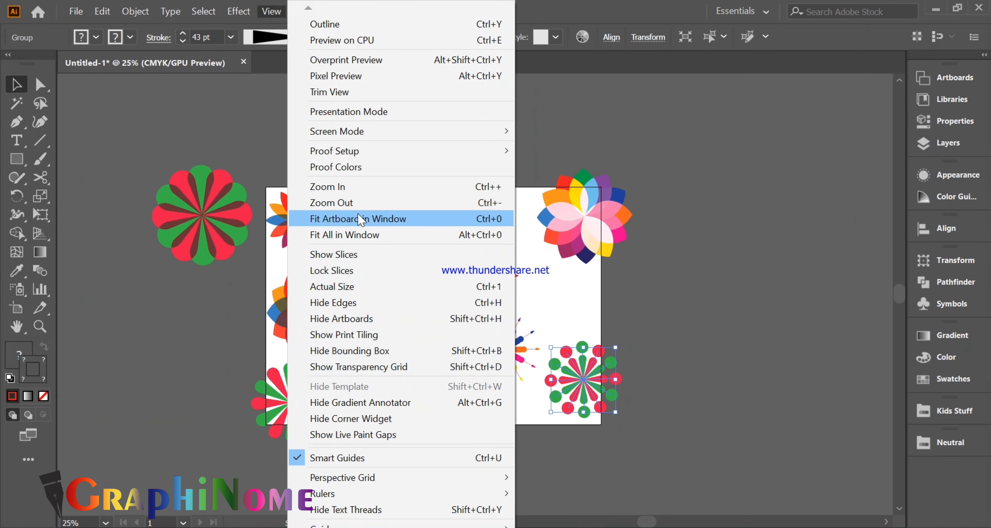
left_click(396, 218)
scroll(281, 404, "down", 3)
scroll(106, 265, "up", 5)
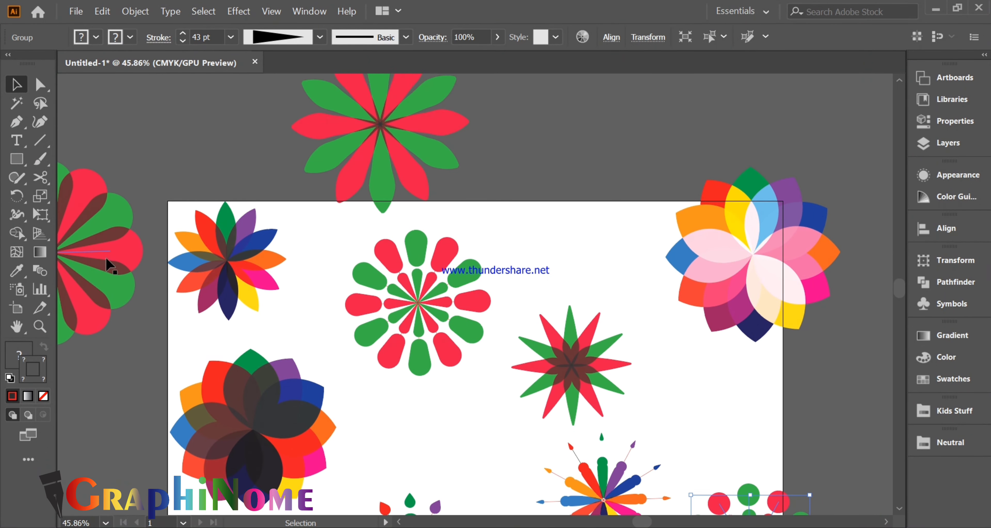
scroll(577, 274, "down", 5)
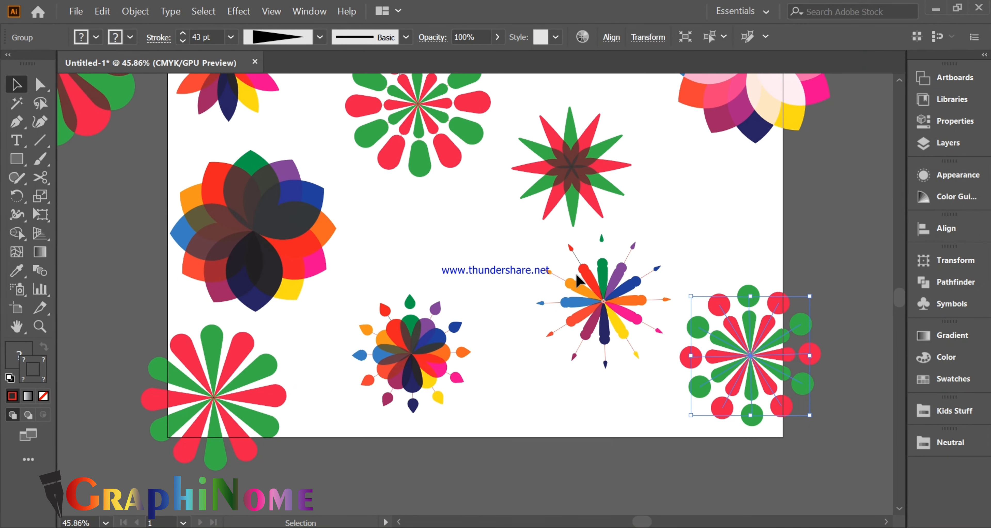